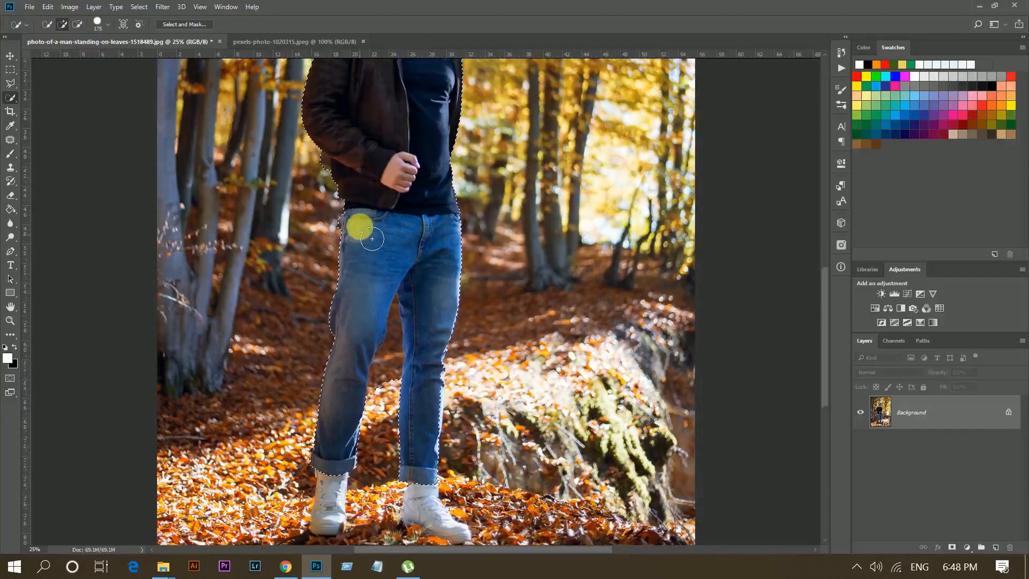
Subtract the background areas beside the jacket collar and neck from the Quick Selection, using a brush size of 20
key(ctrl+plus)
key(ctrl+plus)
scroll(367, 242, up, 3)
scroll(134, 129, up, 3)
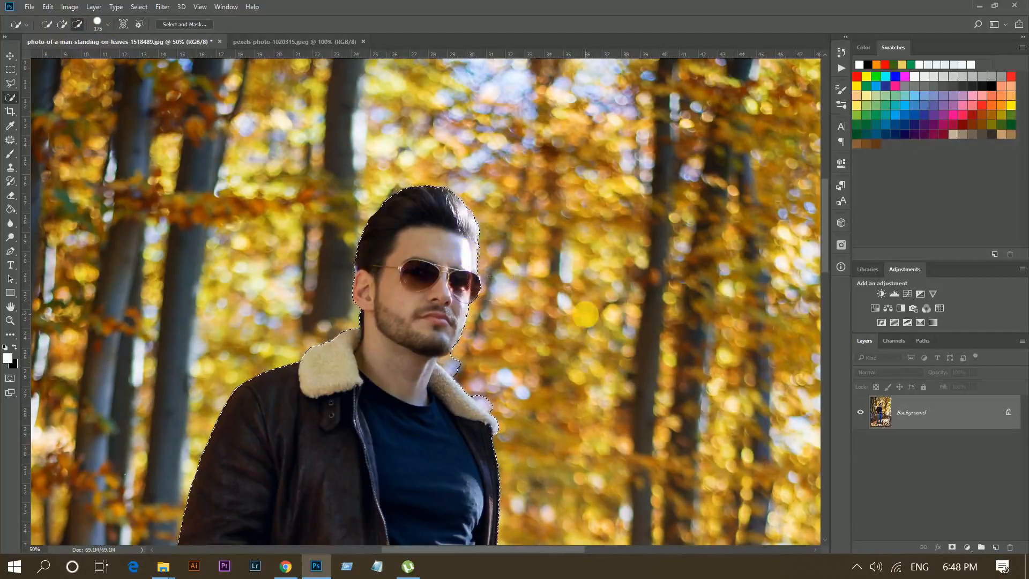
scroll(490, 277, down, 1)
key(bracketleft)
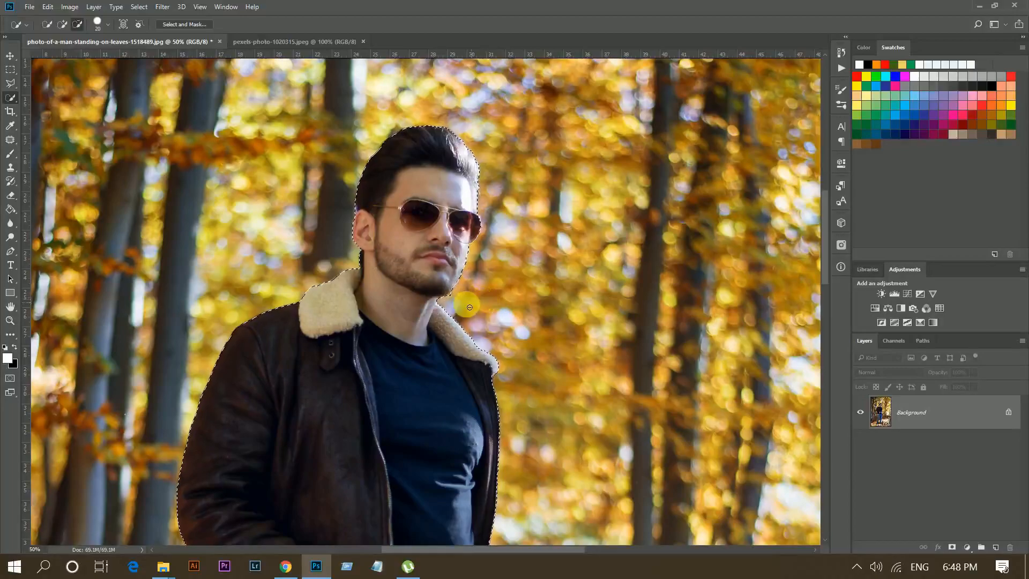
Refine the selection edge along the jacket sleeve and waist with the subtracting brush enlarged to 60
scroll(467, 302, down, 4)
key(bracketright)
key(bracketright)
key(bracketright)
key(bracketright)
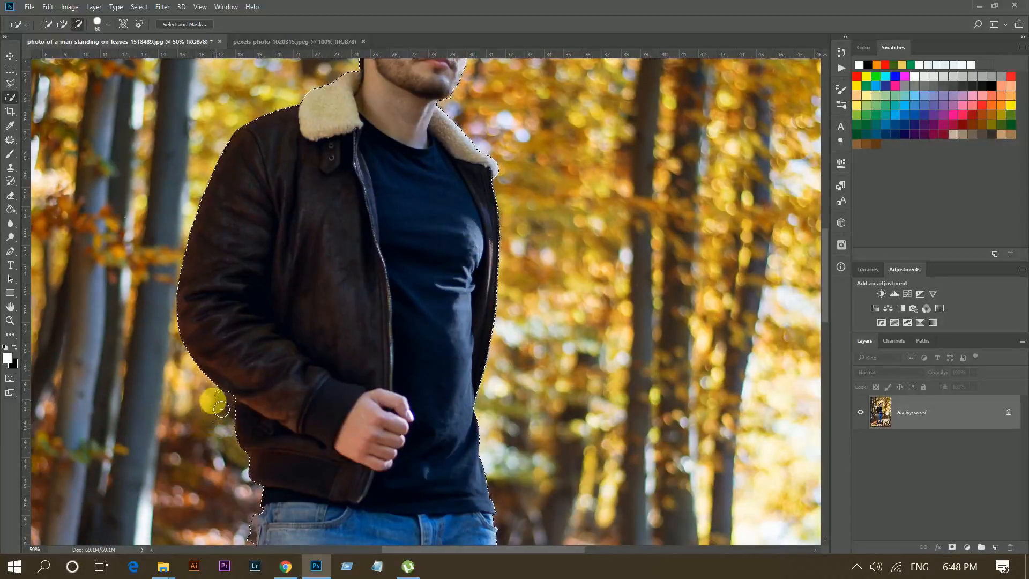
scroll(236, 458, down, 2)
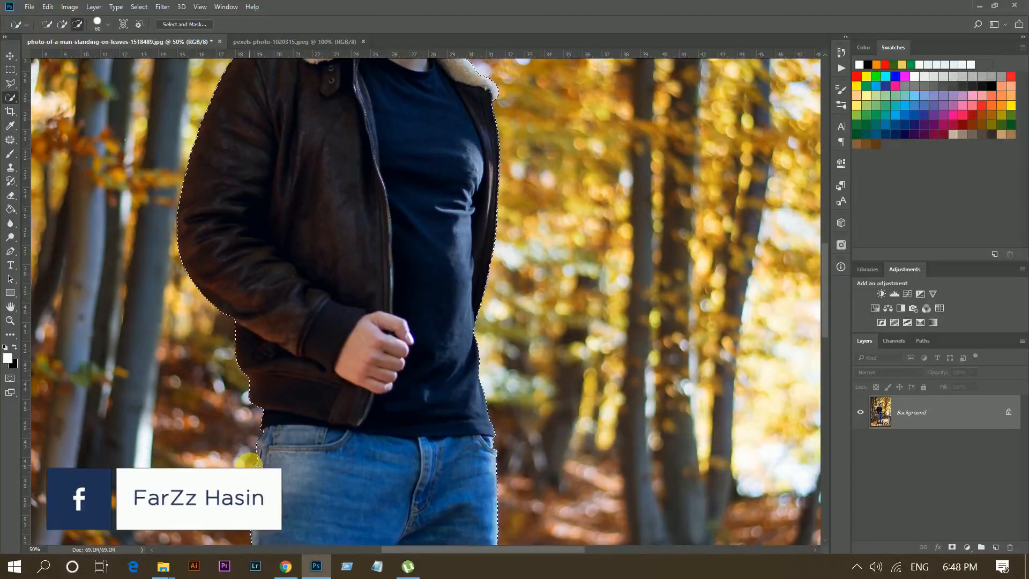
Clean up the selection edge around the hips and jeans with a smaller subtracting brush
scroll(548, 426, down, 1)
scroll(548, 426, down, 11)
key(bracketleft)
key(bracketleft)
scroll(455, 214, up, 11)
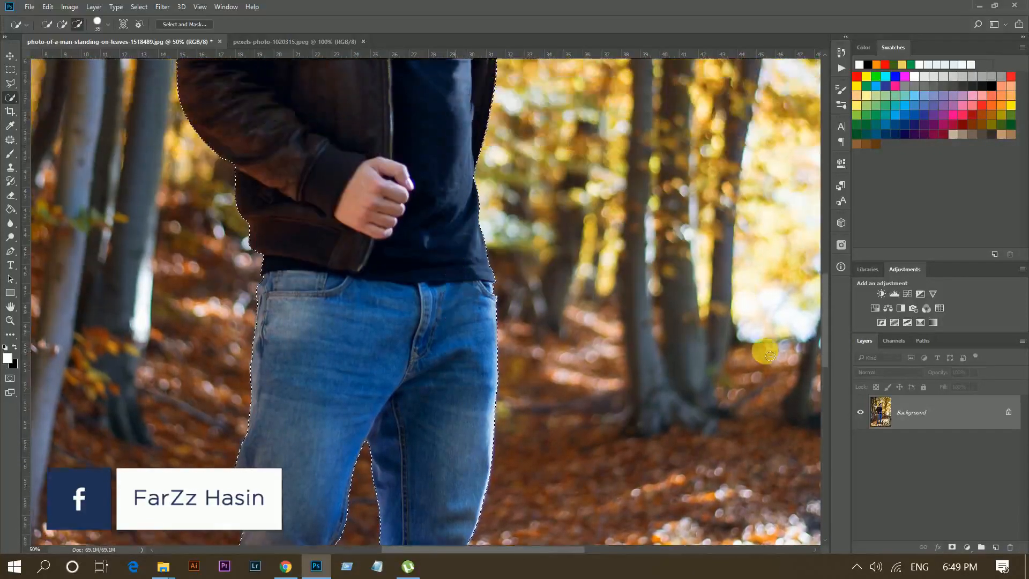
scroll(771, 364, down, 1)
key(bracketleft)
Open the man's selection in Select and Mask and set the preview opacity to 92%
key(ctrl+minus)
click(200, 25)
drag(984, 130, 1019, 131)
key(Return)
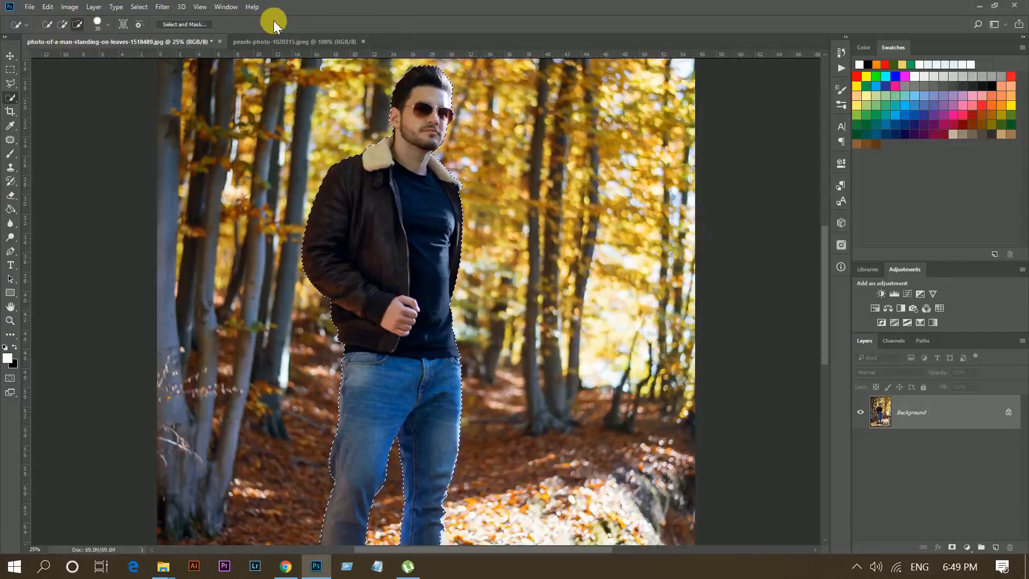
click(201, 24)
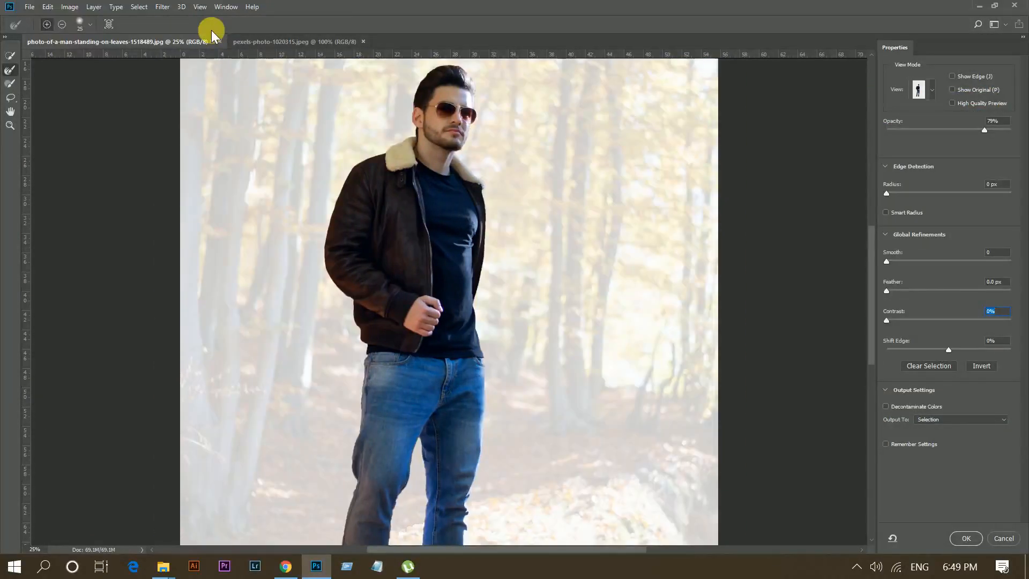
mouse_move(990, 130)
mouse_down()
mouse_move(1019, 136)
mouse_move(1001, 136)
mouse_up()
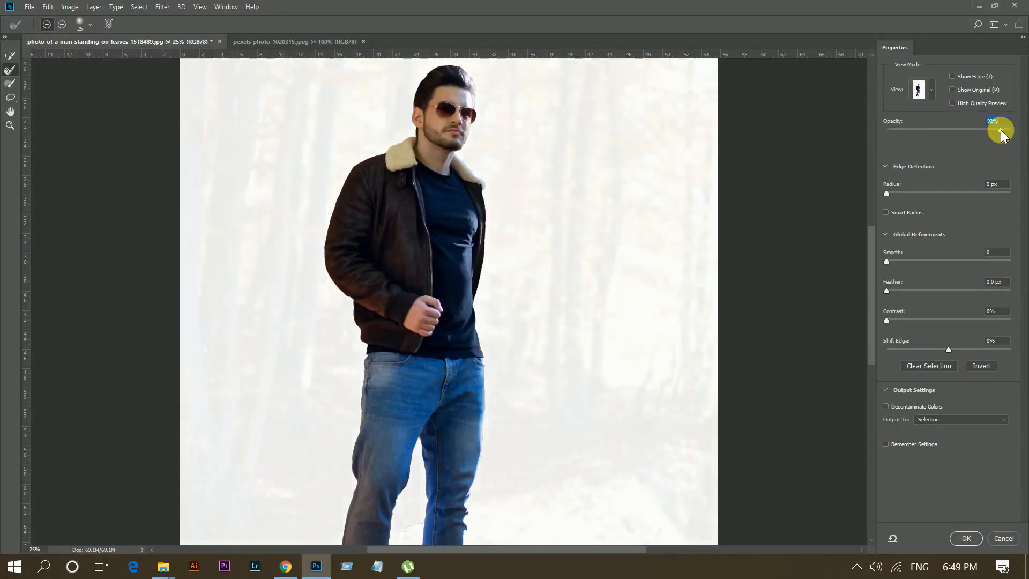
Refine the selection edge with Shift Edge -16%, Contrast 5% and Feather 0.7 px
click(939, 349)
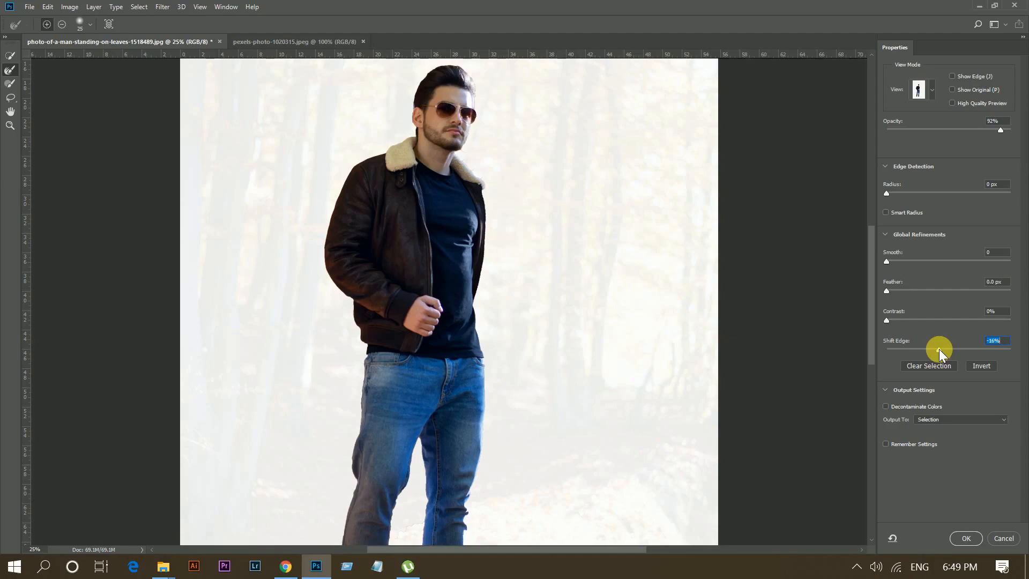
click(892, 320)
click(892, 288)
Output the refined selection to a new layer with a layer mask
click(976, 421)
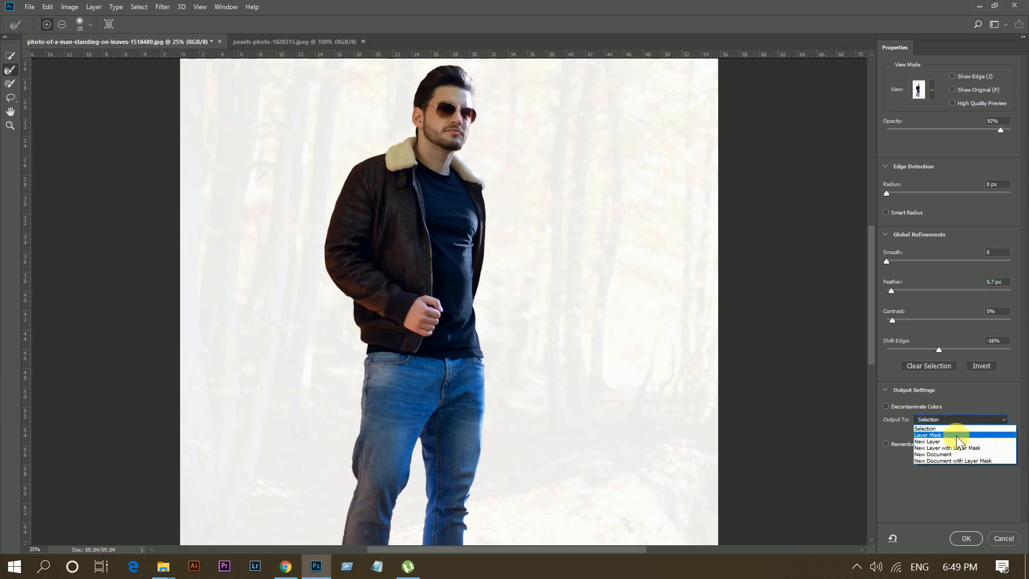
click(945, 448)
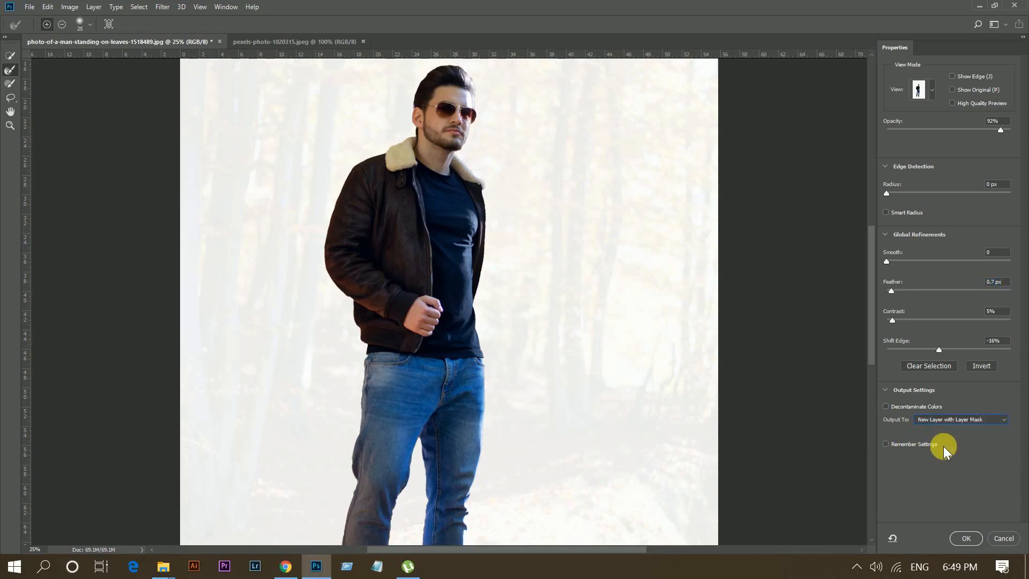
click(967, 539)
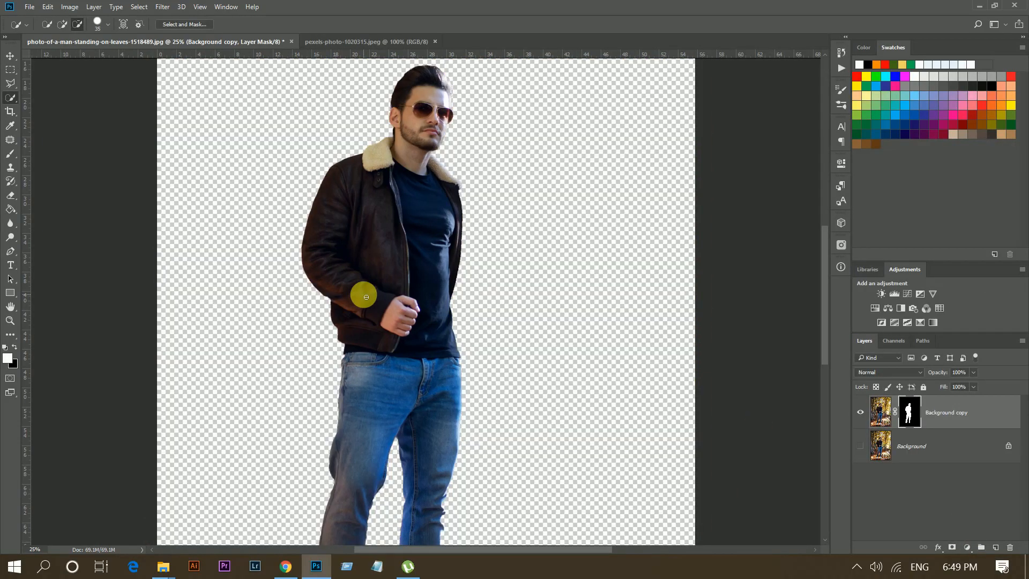
Move the cut-out man into the smoke image pexels-photo-1020315.jpeg as a new layer
key(ctrl+0)
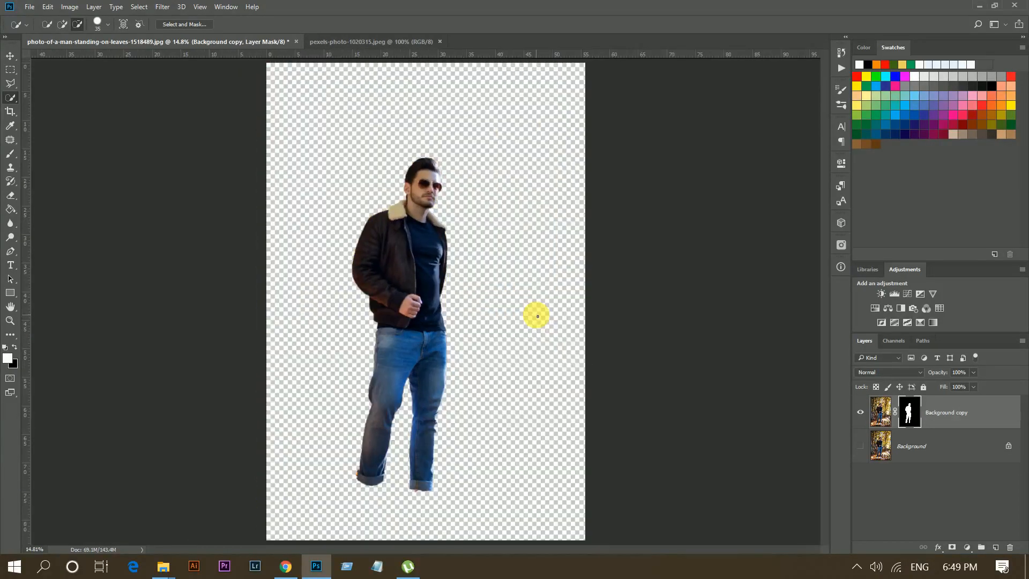
click(10, 57)
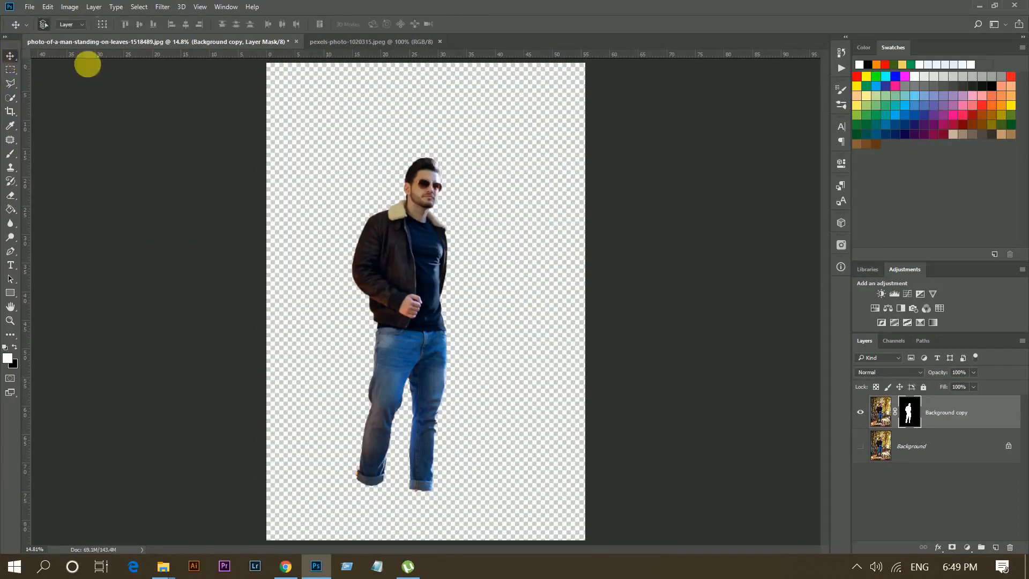
drag(420, 275, 416, 342)
Free-transform the oversized cut-out down to about 15.5% so the man fits within the smoke image
key(ctrl+t)
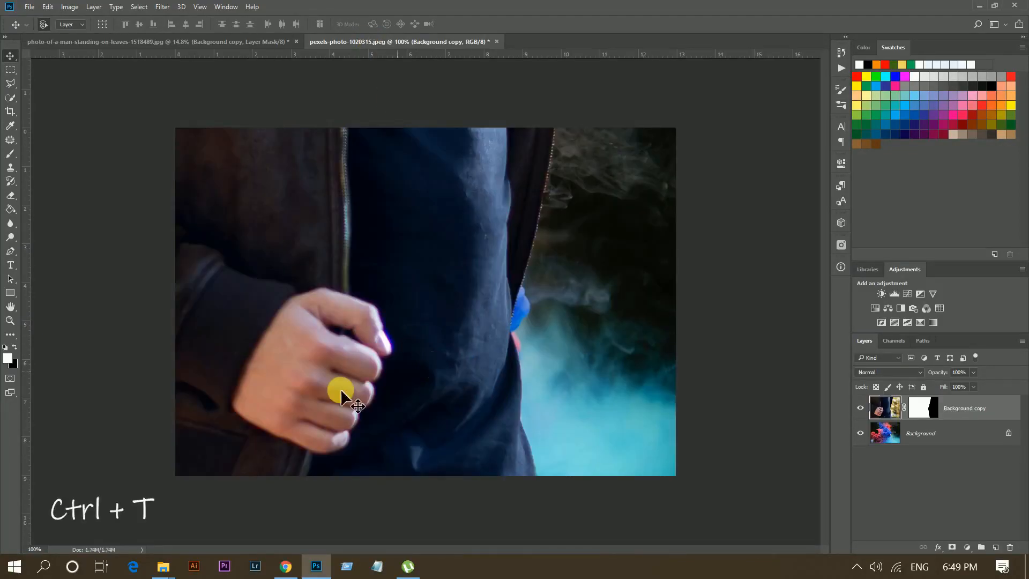
key(ctrl+0)
drag(592, 82, 427, 240)
key(super+space)
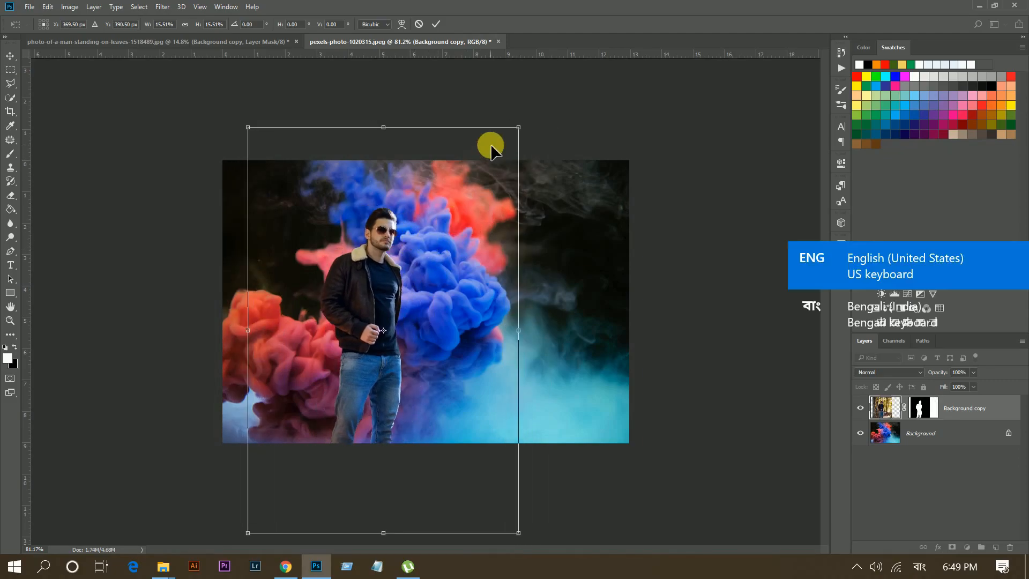
key(ctrl+plus)
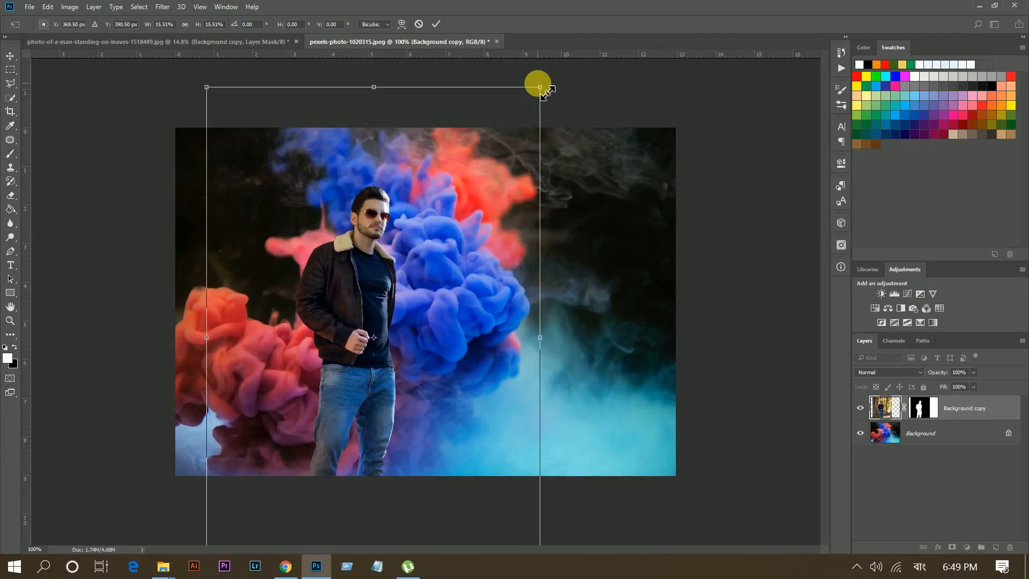
Adjust the man's proportional scale to about 15.4%, position him before the smoke with his feet below the canvas edge, and apply the transform
drag(553, 91, 570, 72)
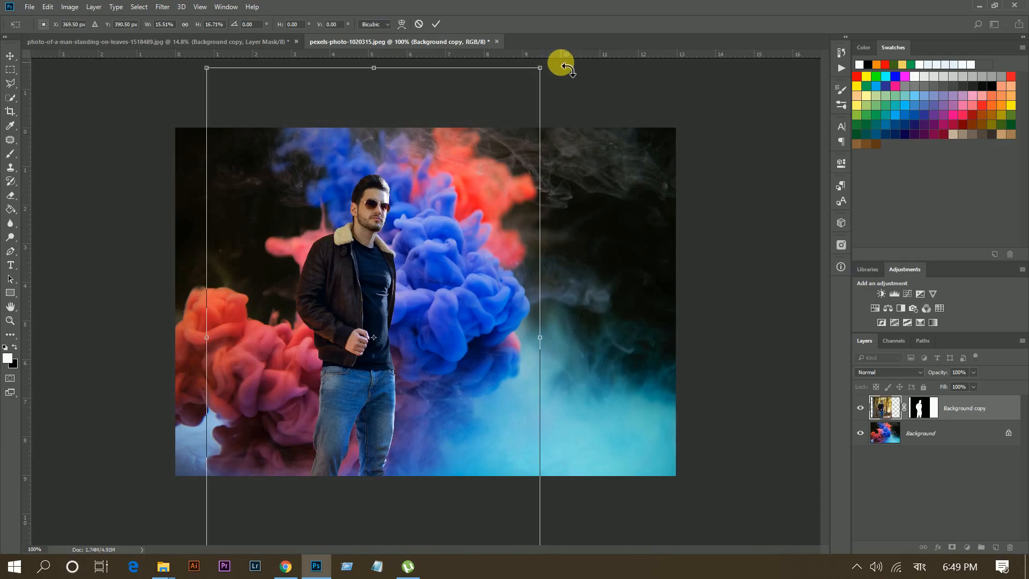
key(ctrl+z)
drag(541, 89, 588, 46)
drag(460, 246, 469, 257)
key(alt+shift)
scroll(558, 87, down, 4)
drag(531, 130, 520, 161)
scroll(519, 160, up, 3)
drag(464, 264, 460, 239)
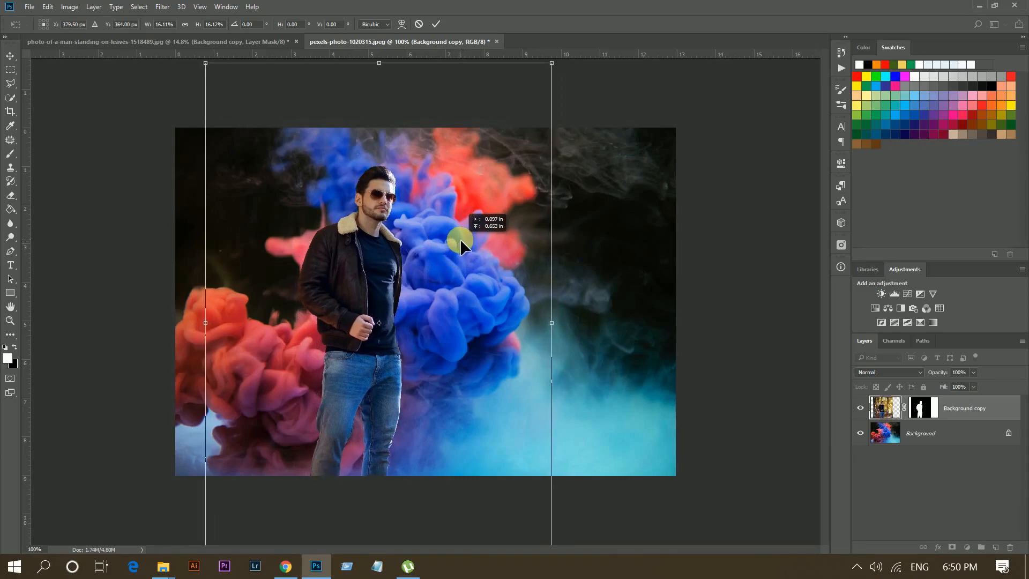
drag(207, 64, 214, 76)
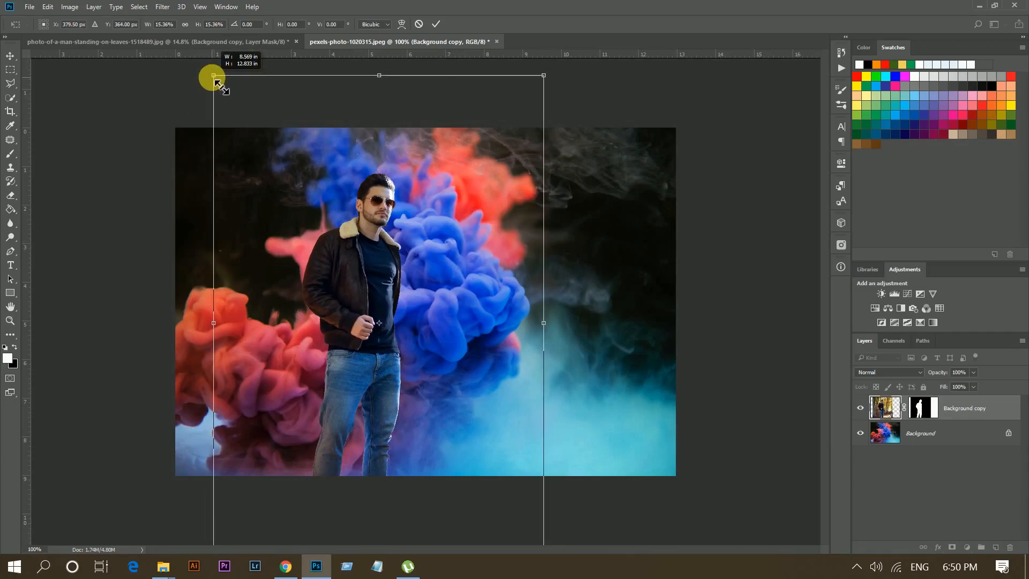
double_click(377, 268)
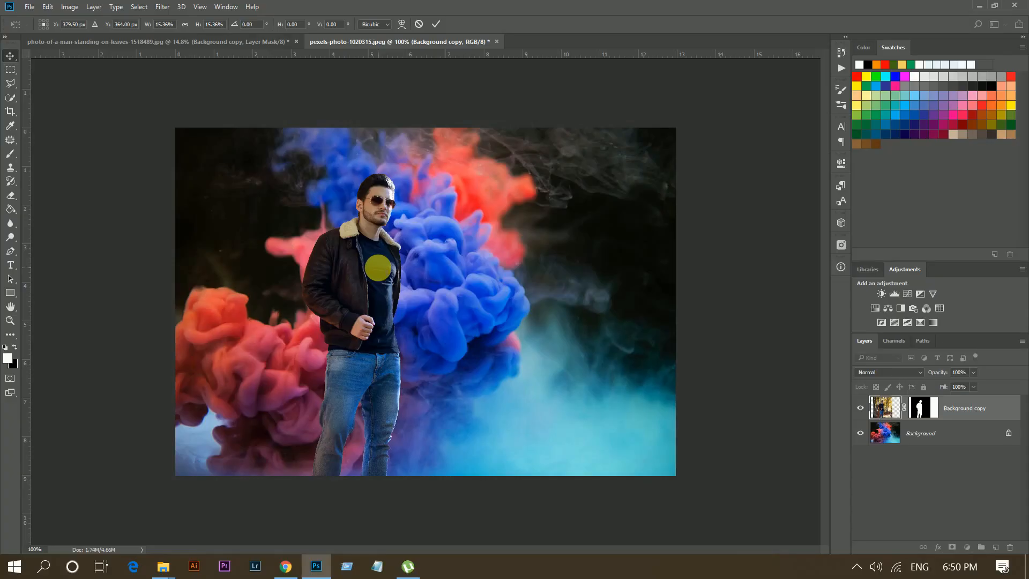
click(378, 270)
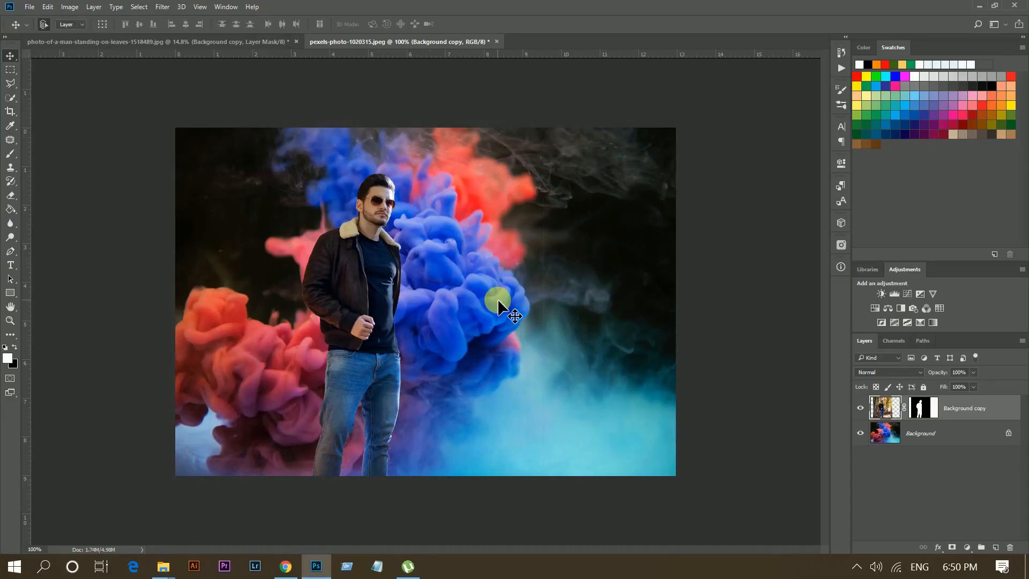
Crop the composition narrower, removing the dark area right of the smoke and a thin strip on the left
click(11, 111)
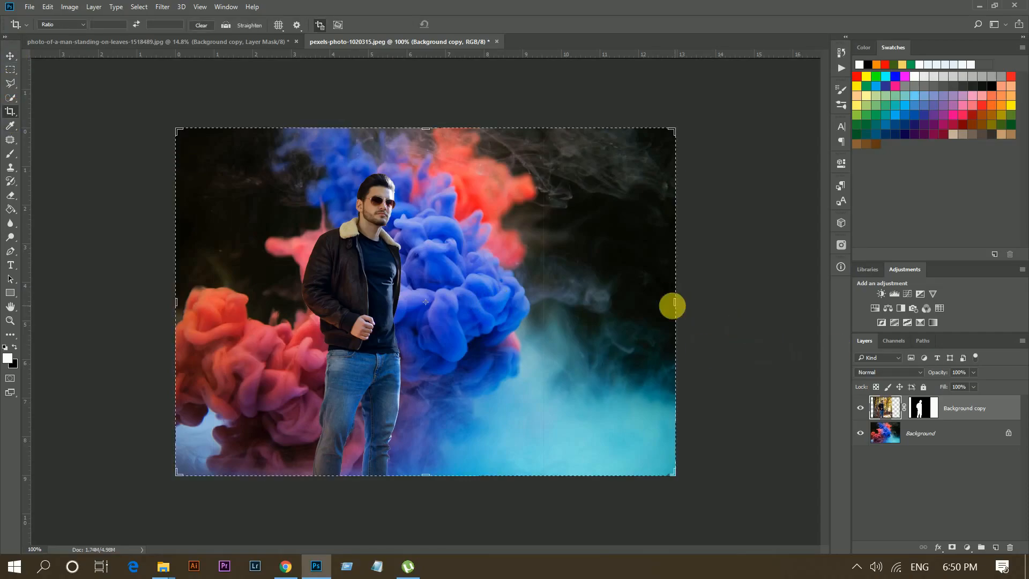
drag(674, 303, 594, 307)
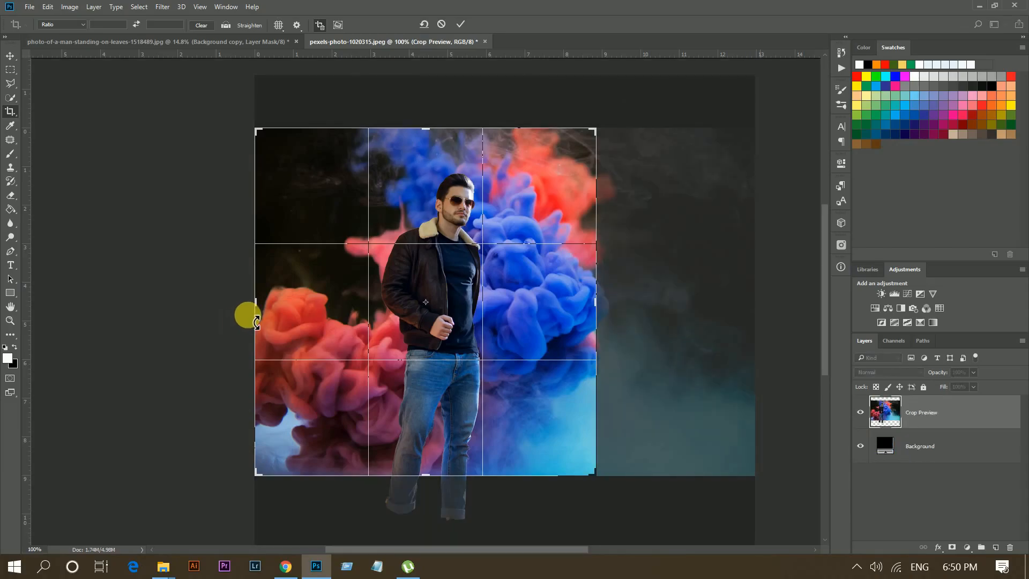
drag(269, 311, 273, 311)
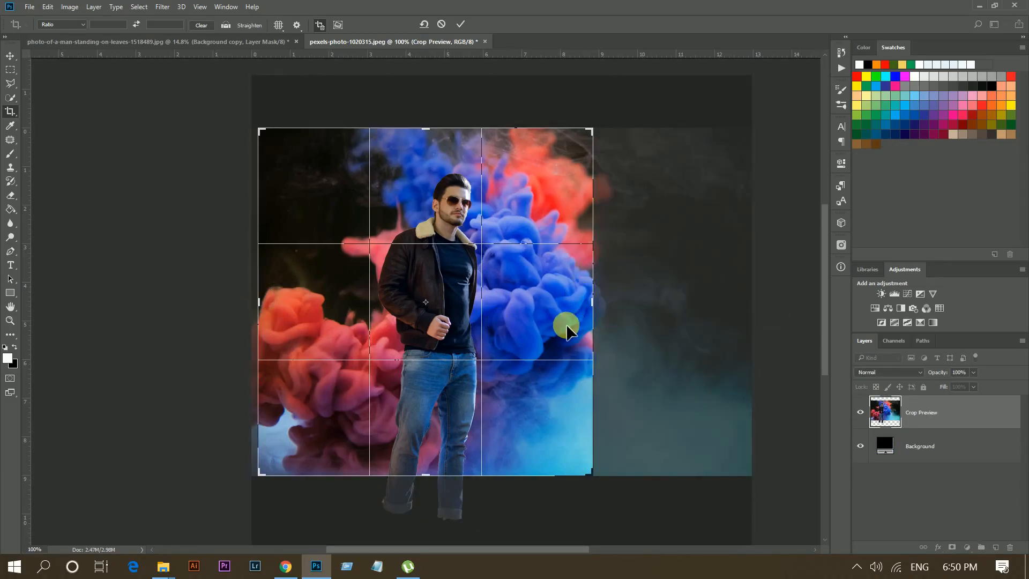
key(Return)
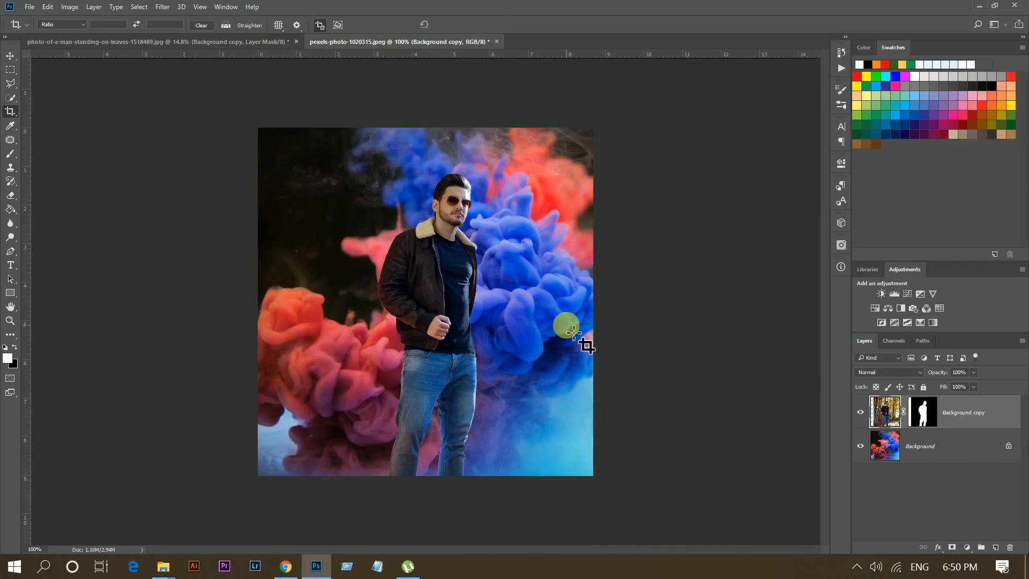
key(ctrl+0)
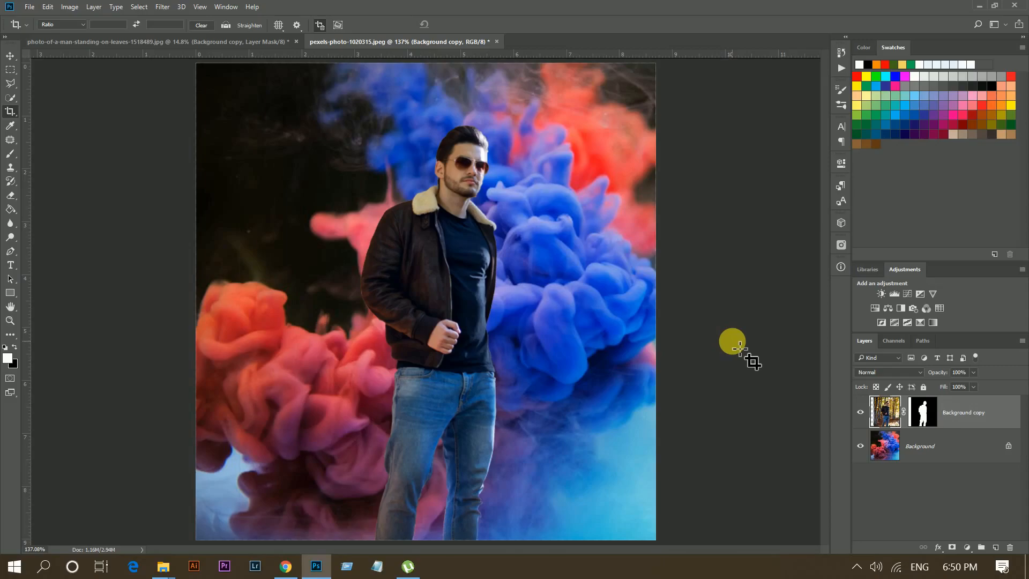
key(ctrl+1)
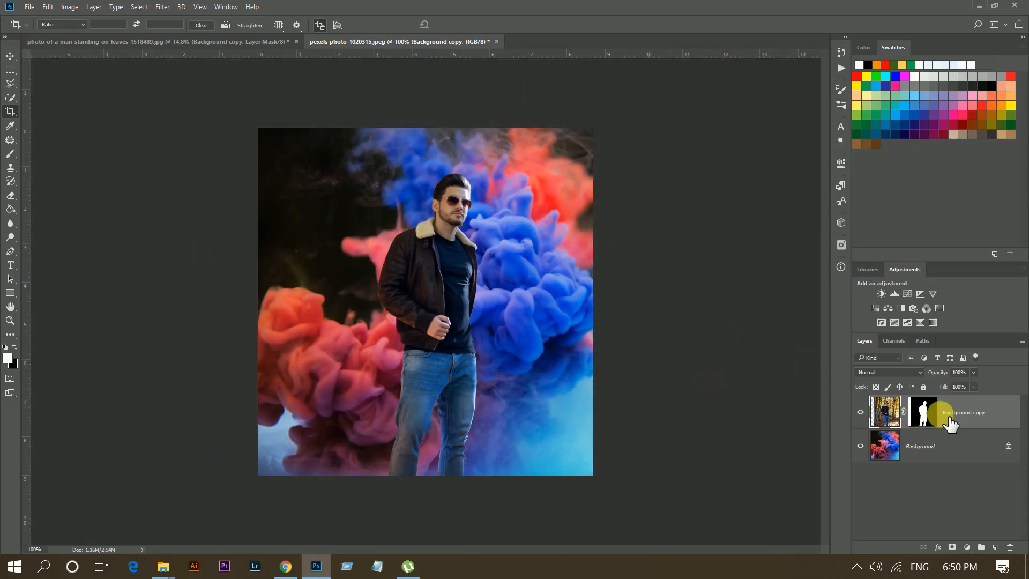
Target the layer mask of the man's layer and set the foreground colour to black (000000)
click(926, 413)
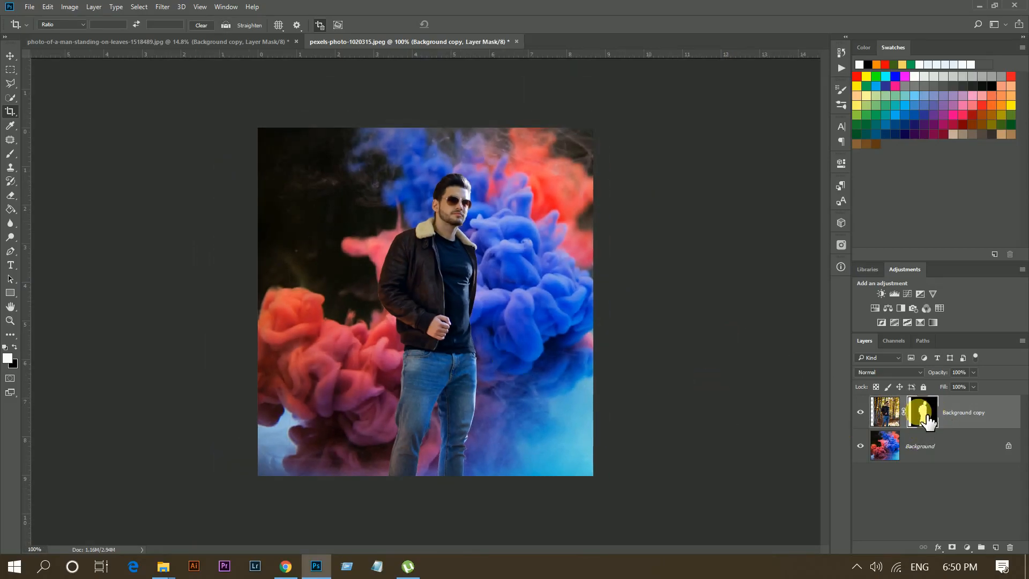
click(12, 356)
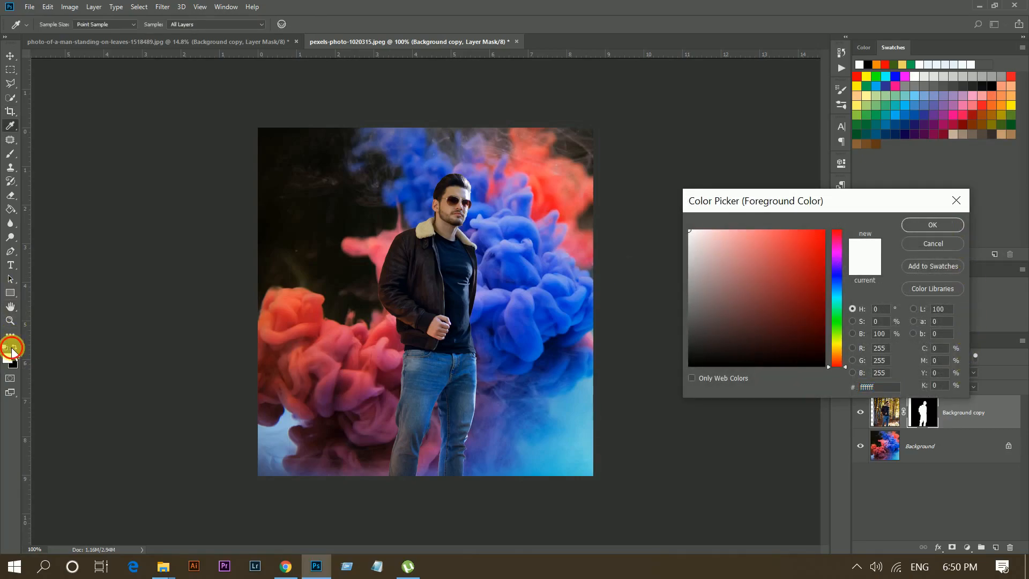
drag(783, 353, 865, 409)
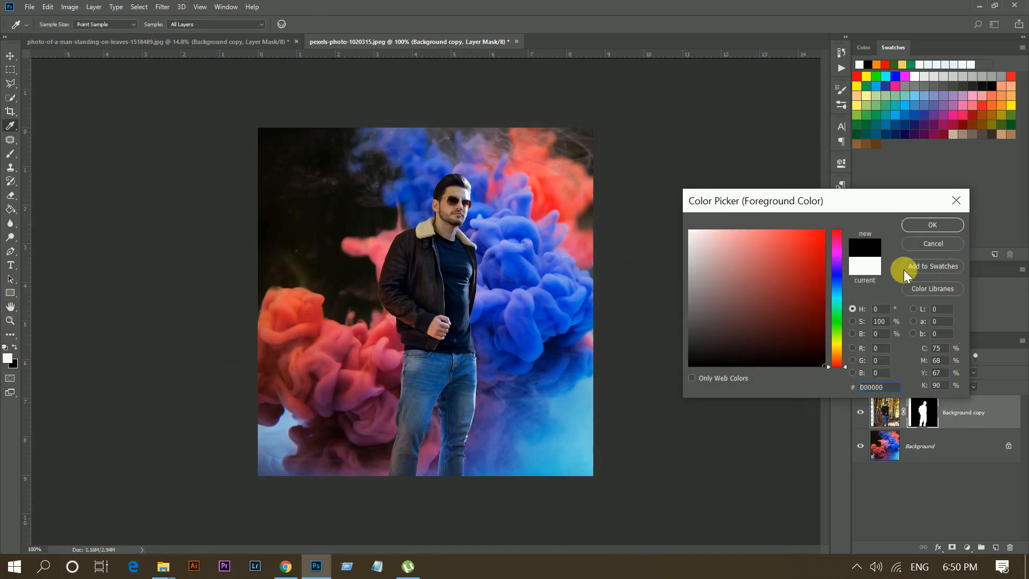
click(931, 225)
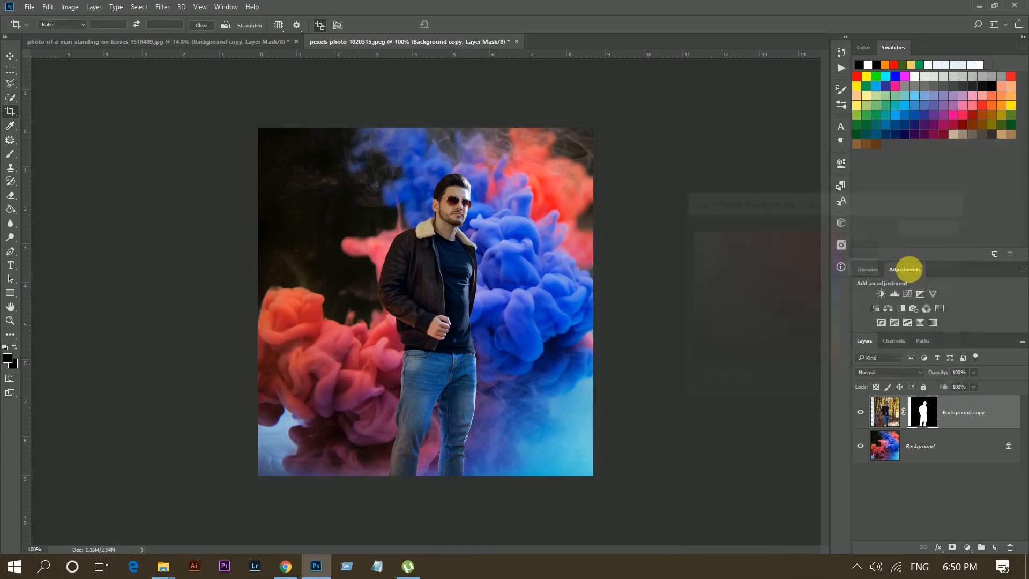
Paint black with a soft brush on the man's mask so blue smoke covers his hip and red smoke overlaps his outer knee
click(12, 156)
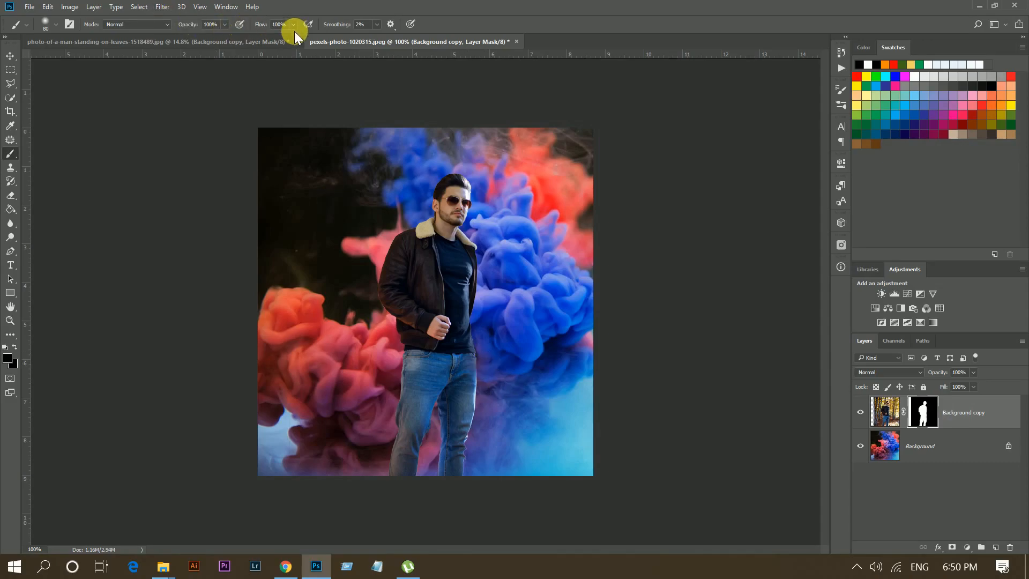
key(ctrl+plus)
scroll(498, 337, down, 3)
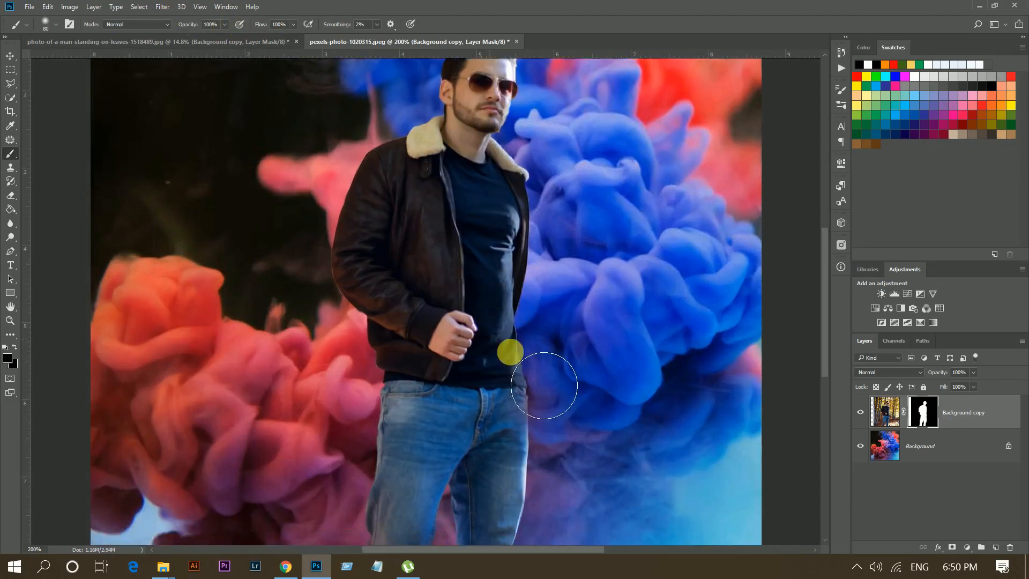
mouse_move(592, 387)
mouse_down()
mouse_move(569, 386)
mouse_move(594, 440)
mouse_move(555, 374)
mouse_up()
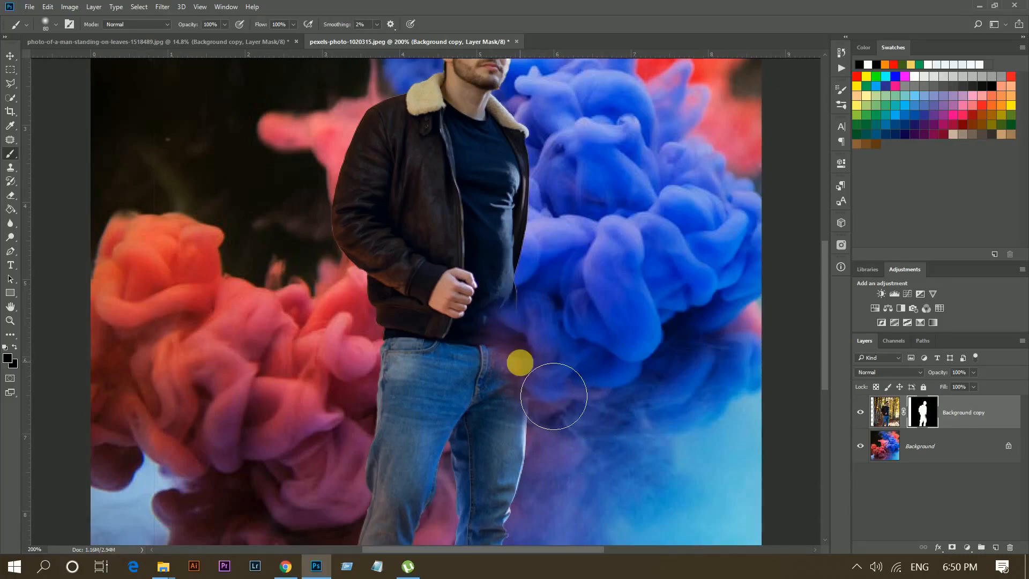
scroll(595, 378, down, 4)
mouse_move(387, 400)
mouse_down()
mouse_move(391, 379)
mouse_move(368, 363)
mouse_move(370, 386)
mouse_up()
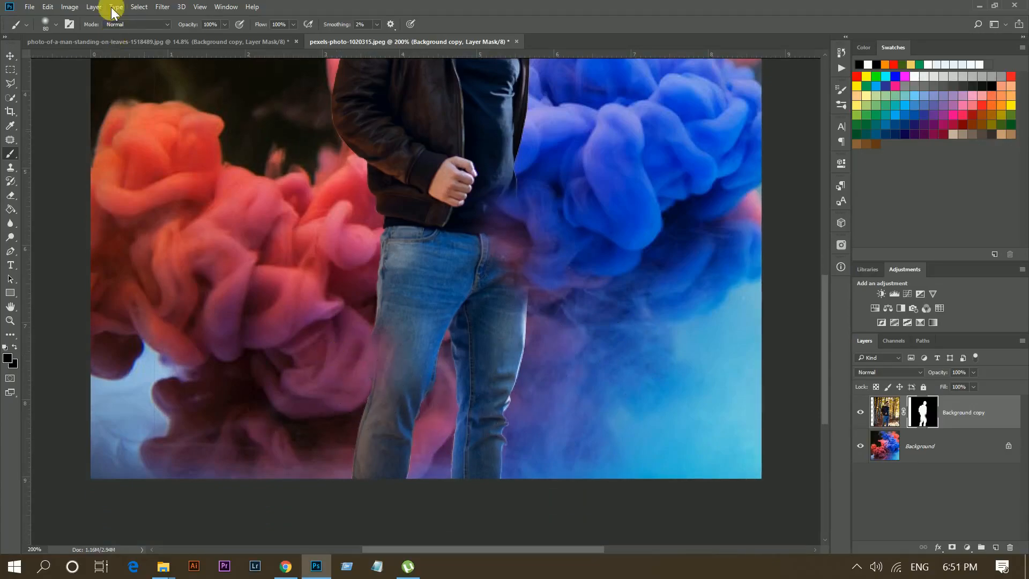
Set the brush hardness to 18% at 80 px and mask the lower leg where it meets the red smoke
click(53, 30)
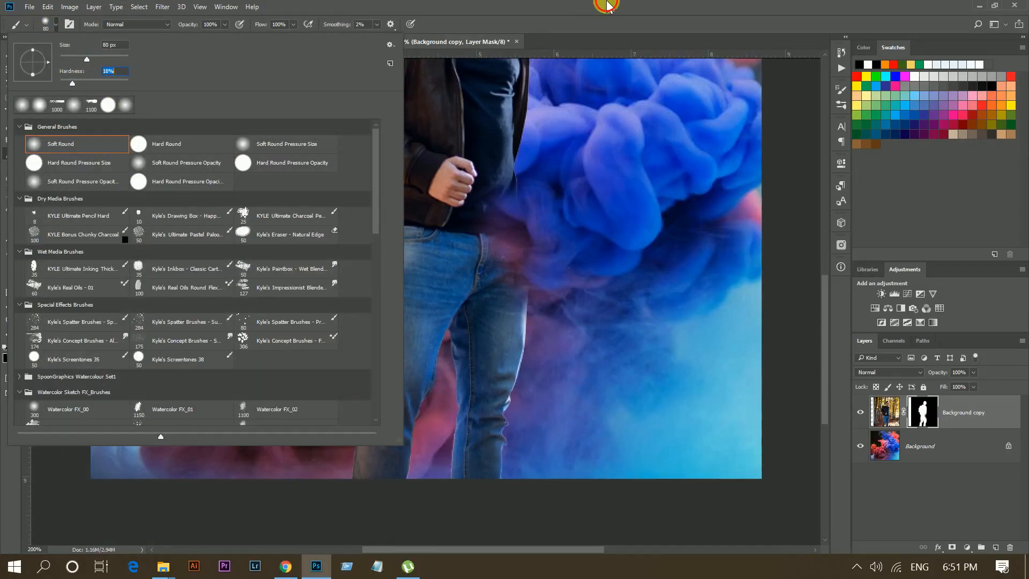
key(Return)
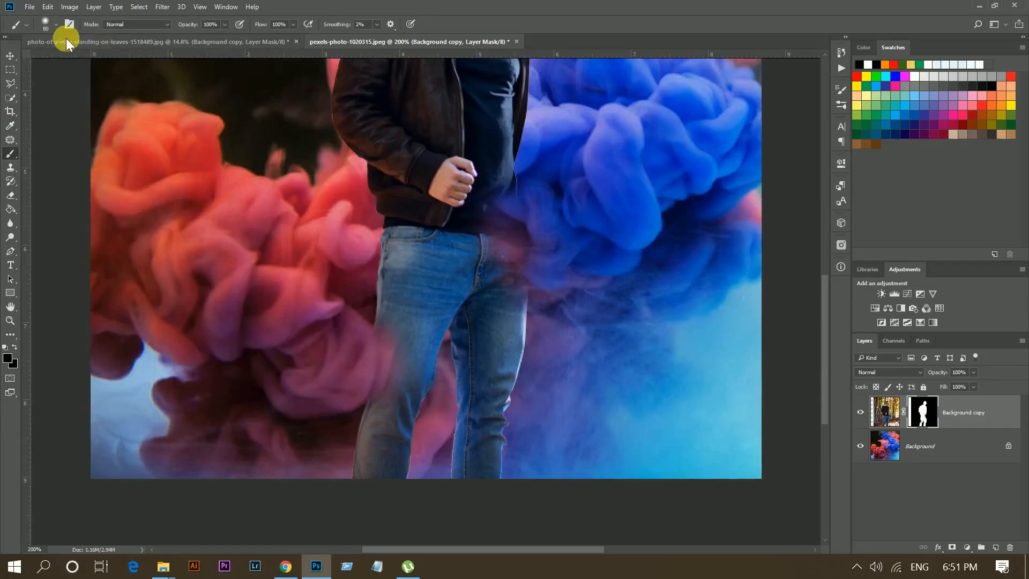
click(54, 23)
key(Return)
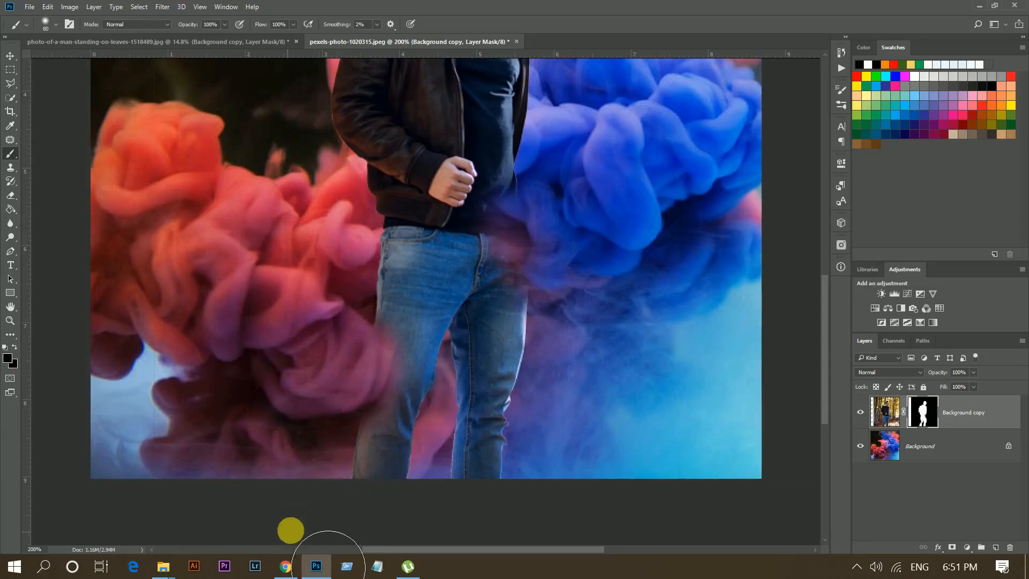
drag(337, 483, 375, 543)
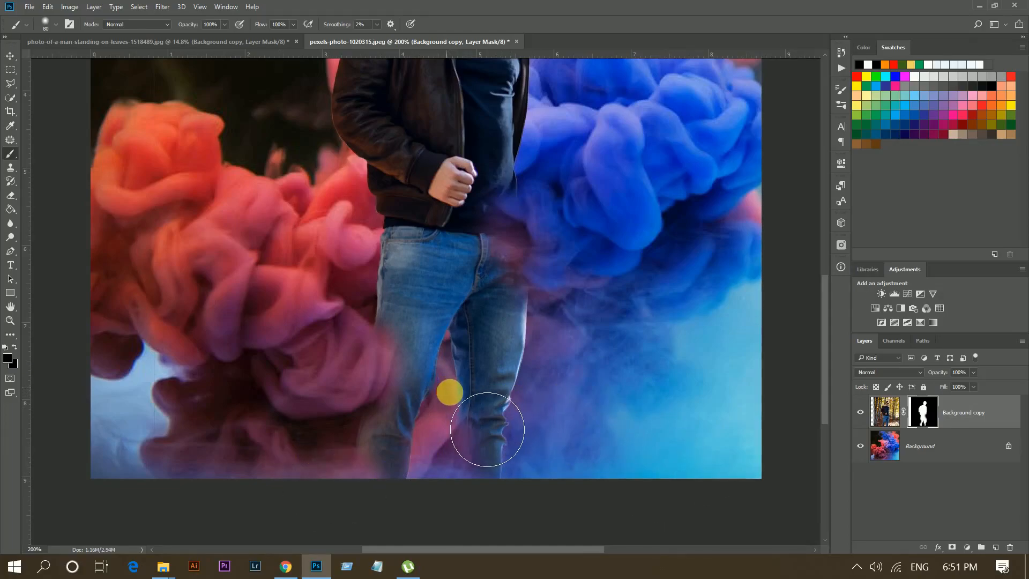
Try masking the inner knee with the brush reduced to 40 px
key(bracketleft)
key(bracketleft)
key(bracketleft)
key(bracketleft)
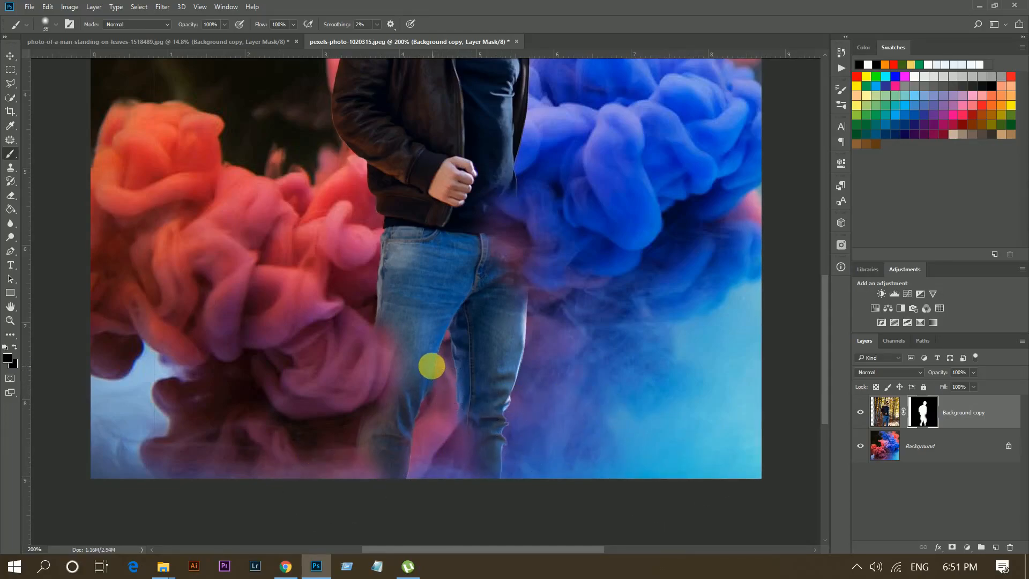
mouse_move(443, 360)
mouse_down()
mouse_move(441, 407)
mouse_move(445, 375)
mouse_move(431, 362)
mouse_up()
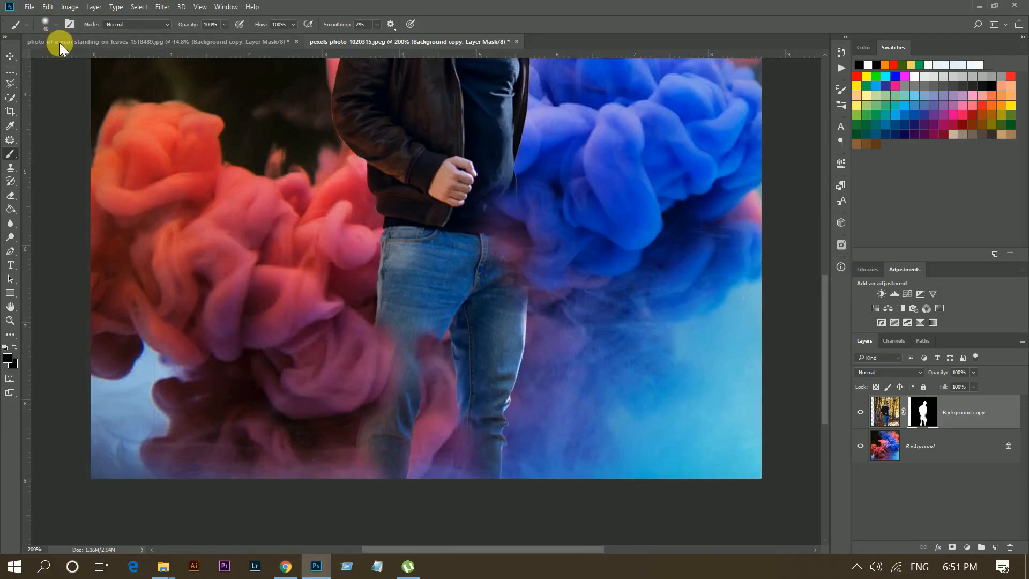
Set the brush hardness to 0% and undo the last mask strokes around the inner knee
click(54, 24)
drag(65, 84, 20, 78)
click(817, 2)
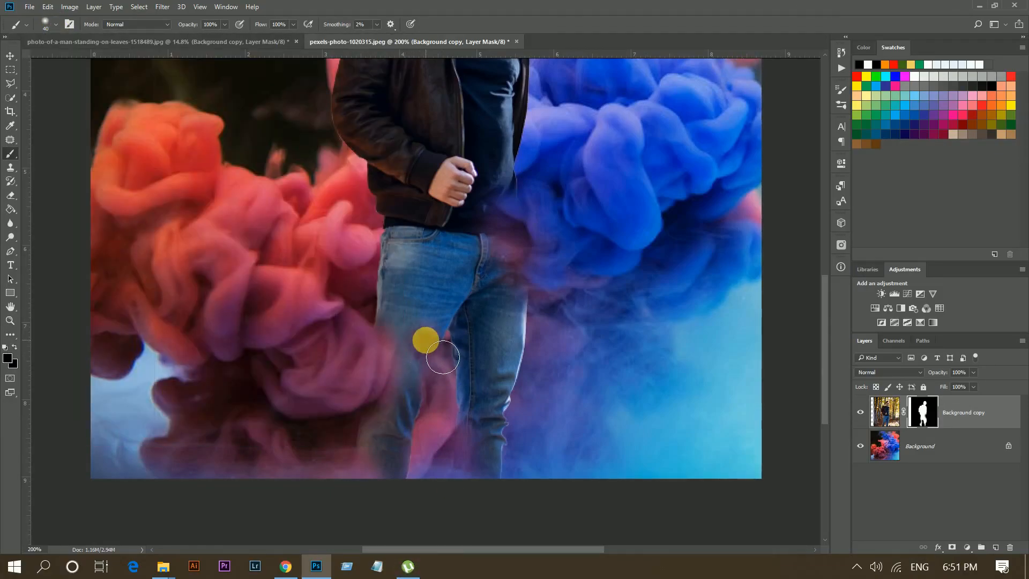
scroll(555, 448, up, 2)
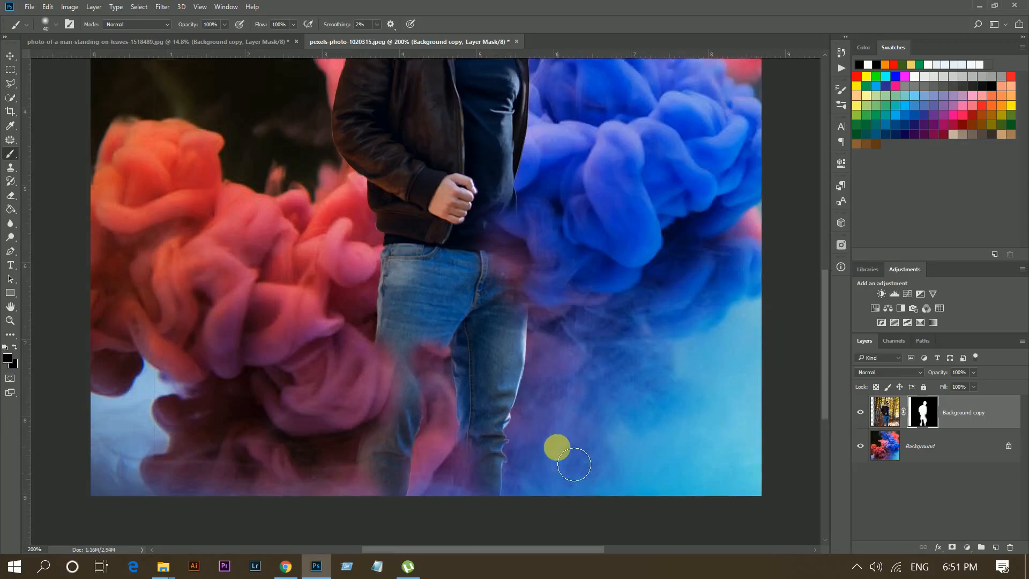
key(ctrl+alt+z)
key(ctrl+alt+z)
key(ctrl+alt+z)
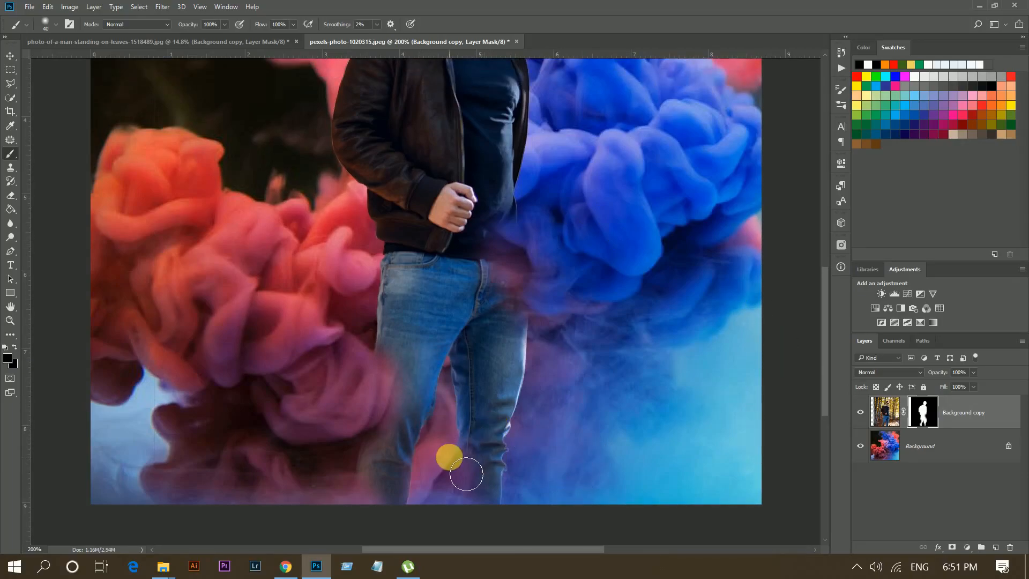
Enlarge the brush to 80 px and fade the man's lower legs and the hip beside the blue smoke
key(bracketright)
key(bracketright)
key(bracketright)
key(bracketright)
drag(416, 504, 422, 508)
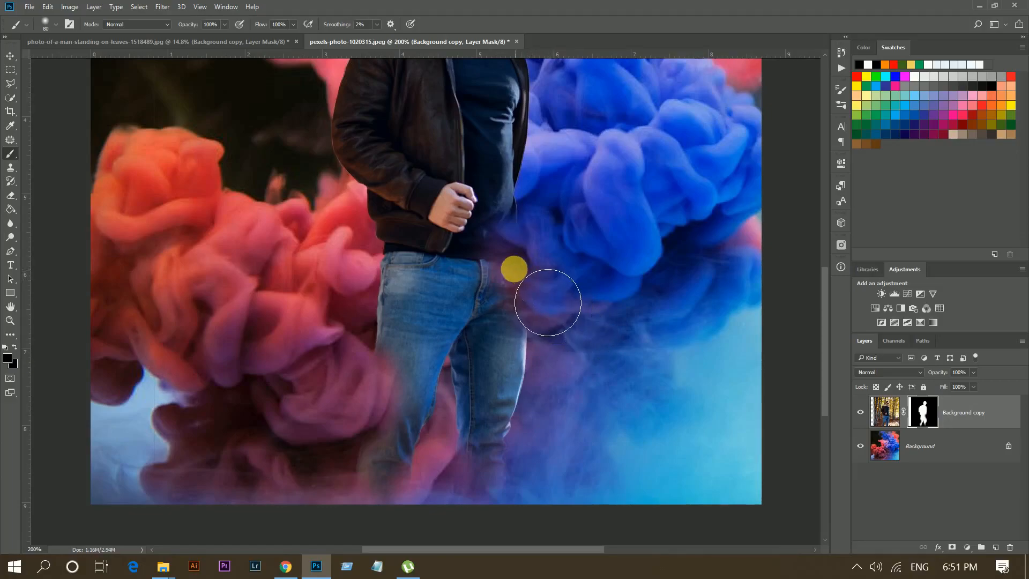
drag(540, 304, 555, 269)
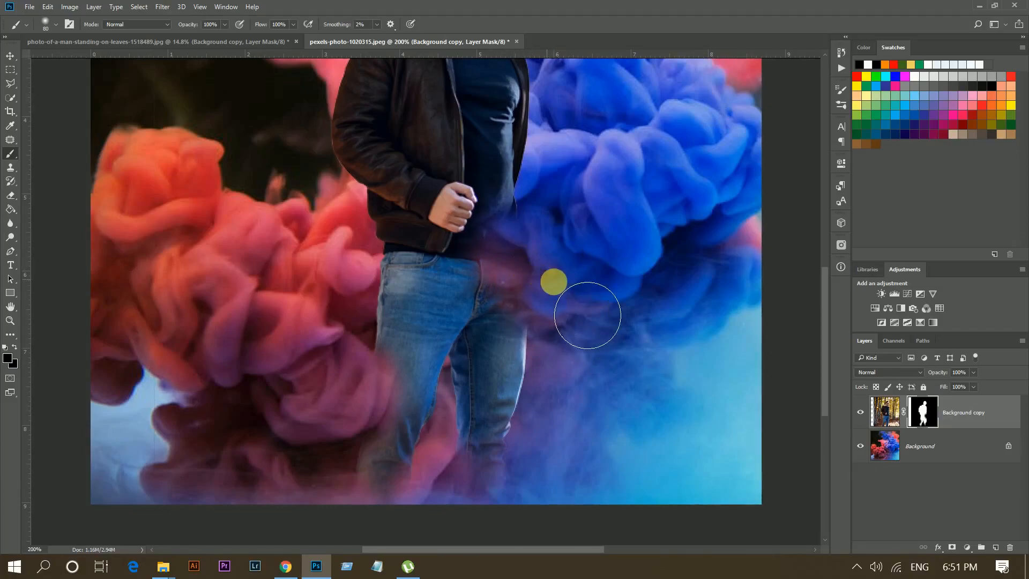
Mask the jacket edge and chest beside the blue smoke so the smoke spreads over the man's torso
scroll(599, 206, up, 3)
scroll(594, 209, up, 5)
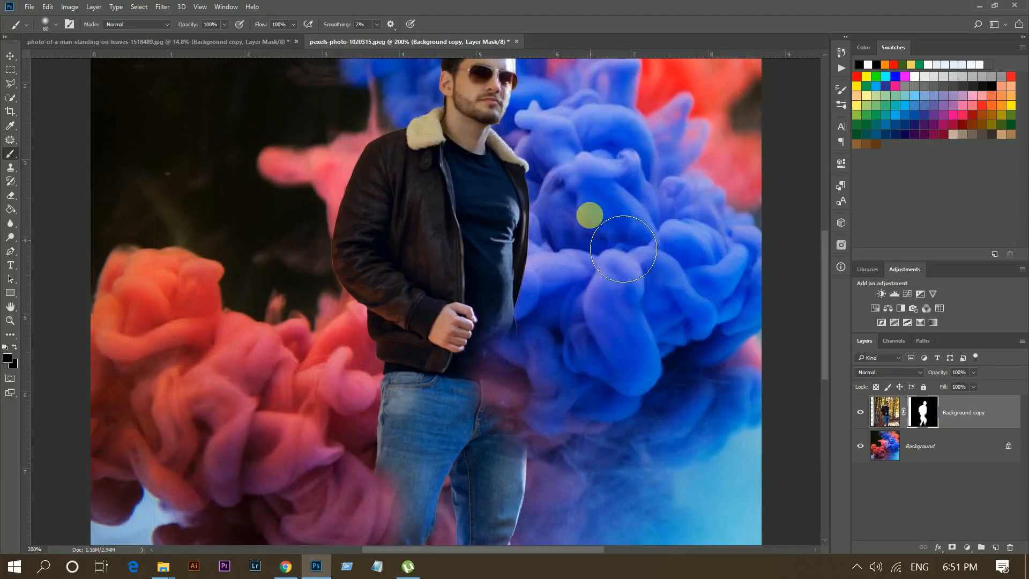
mouse_move(547, 261)
mouse_down()
mouse_move(471, 238)
mouse_move(545, 241)
mouse_move(556, 230)
mouse_move(550, 177)
mouse_move(553, 234)
mouse_move(539, 259)
mouse_up()
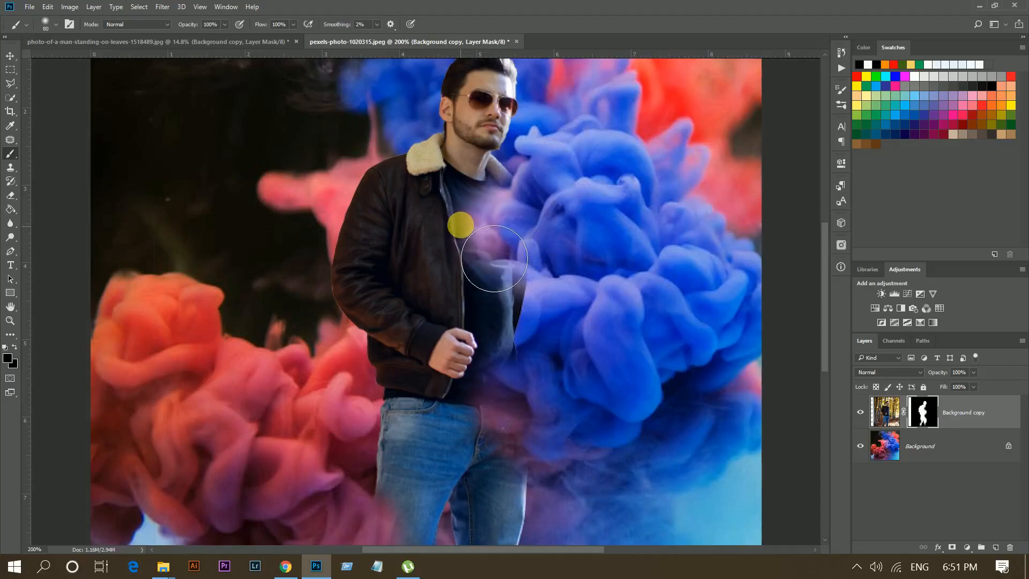
Set the brush to 50 px with 22% hardness and mask the jacket shoulder where the pink smoke reaches it
click(51, 24)
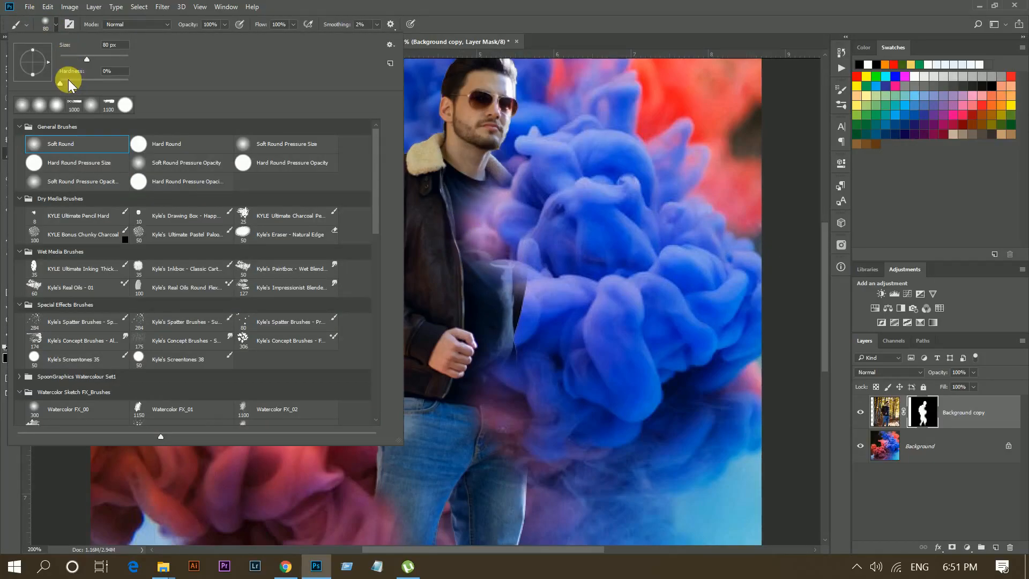
click(498, 3)
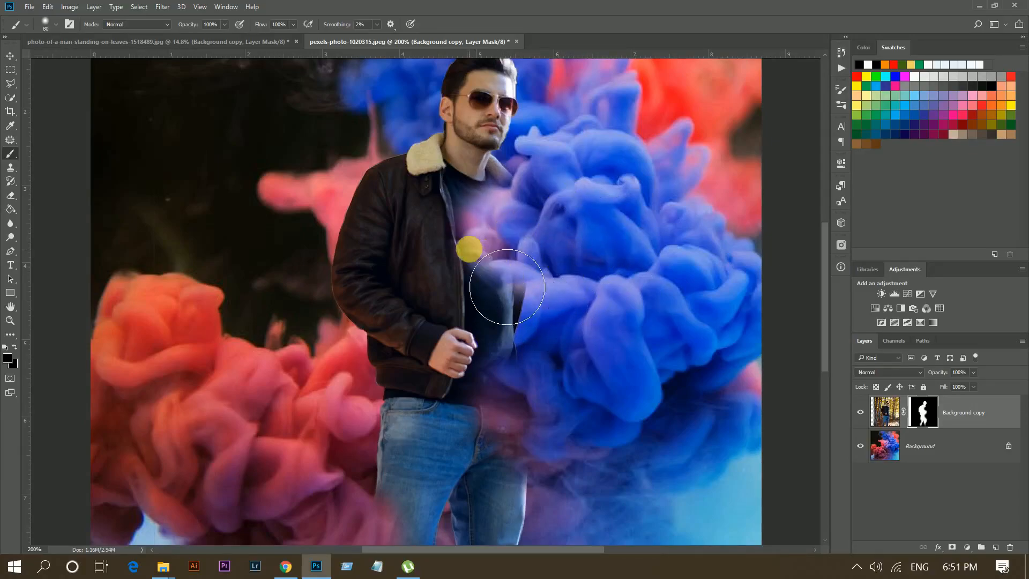
key(bracketleft)
key(bracketleft)
key(bracketleft)
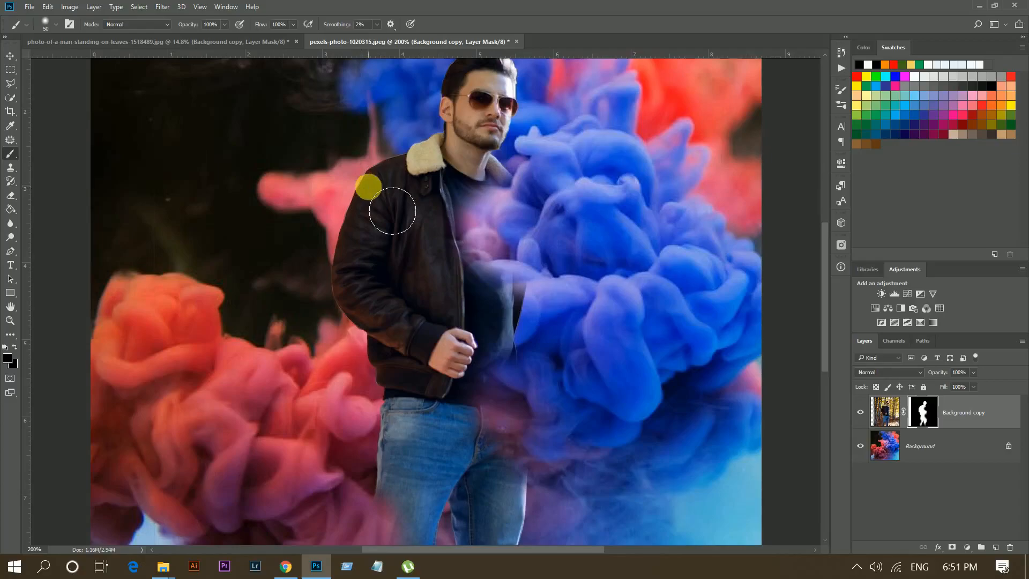
click(396, 206)
mouse_move(396, 207)
mouse_down()
mouse_move(374, 167)
mouse_move(367, 220)
mouse_move(345, 195)
mouse_up()
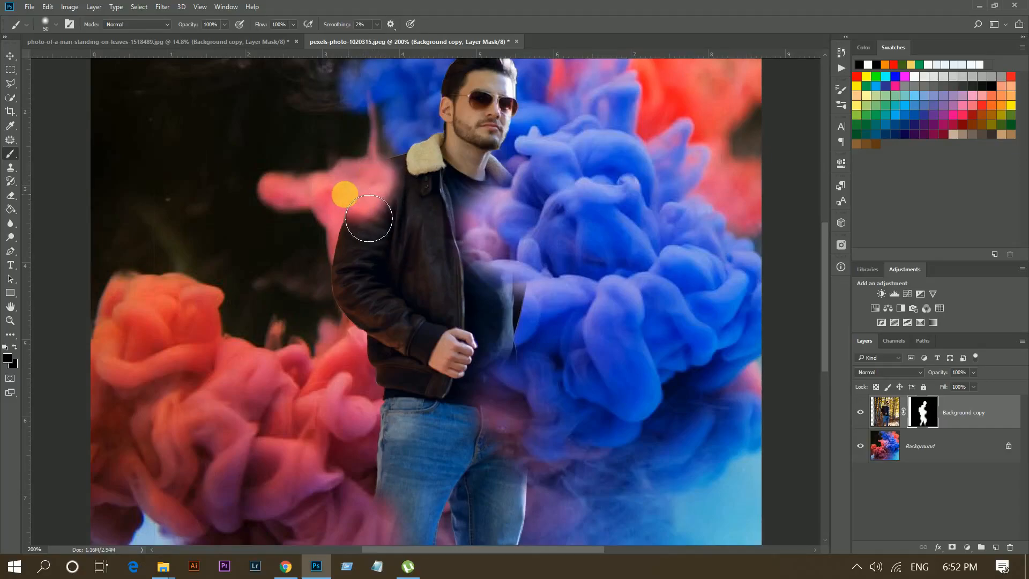
Make the brush fully soft and larger, and blend the pink smoke gradually into the jacket's shoulder and upper arm
click(52, 26)
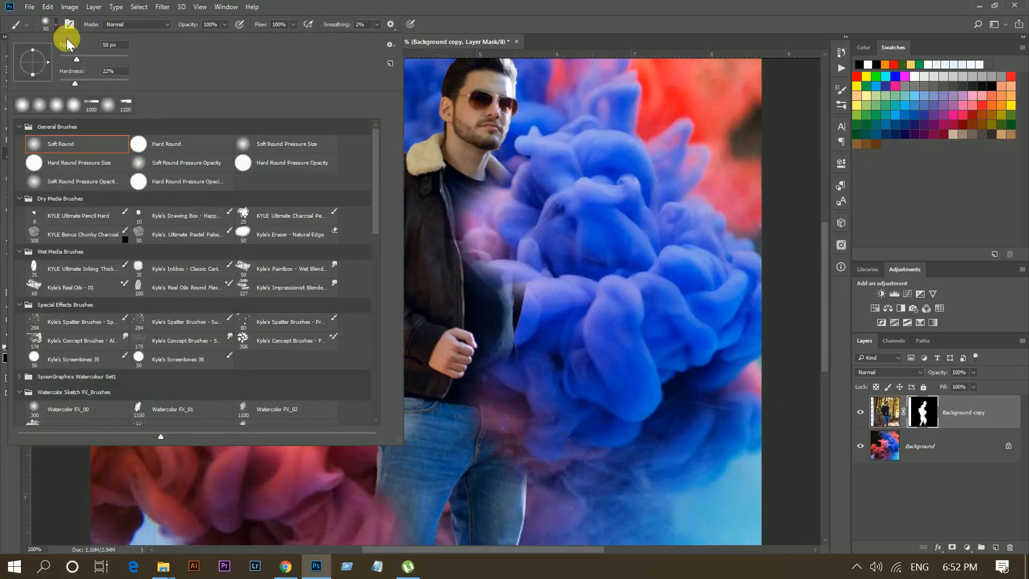
drag(63, 80, 8, 74)
click(480, 5)
key(bracketright)
drag(359, 186, 354, 184)
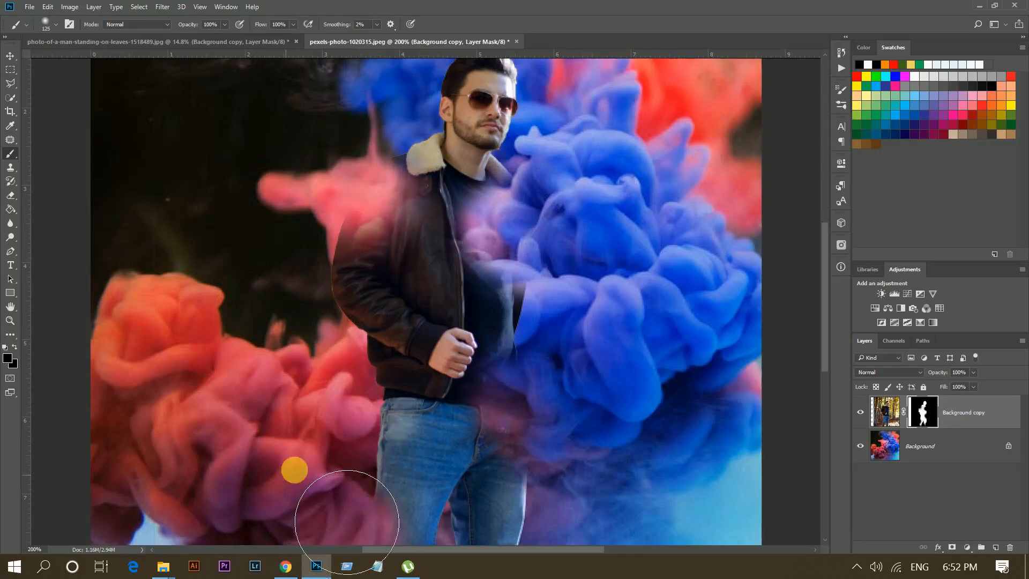
Fade the jacket hem, hip and legs into the surrounding smoke with the soft 125 px brush
click(343, 384)
click(343, 384)
click(343, 384)
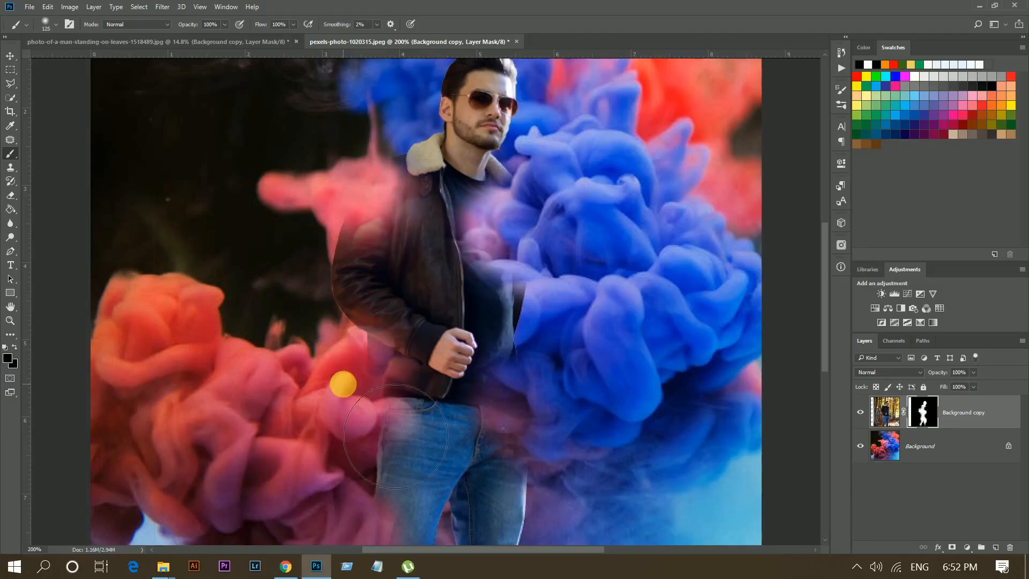
scroll(731, 530, down, 5)
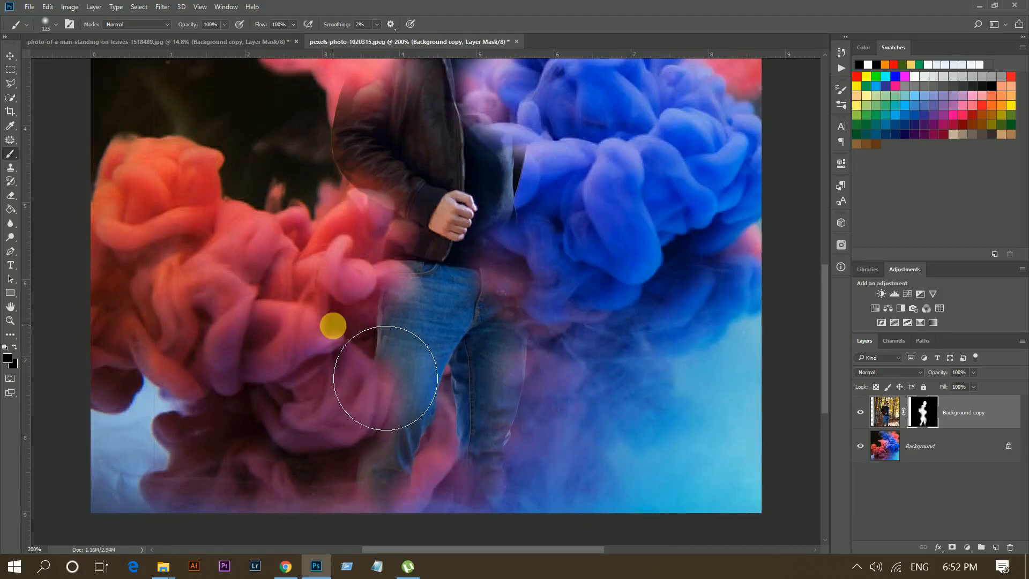
scroll(351, 450, down, 2)
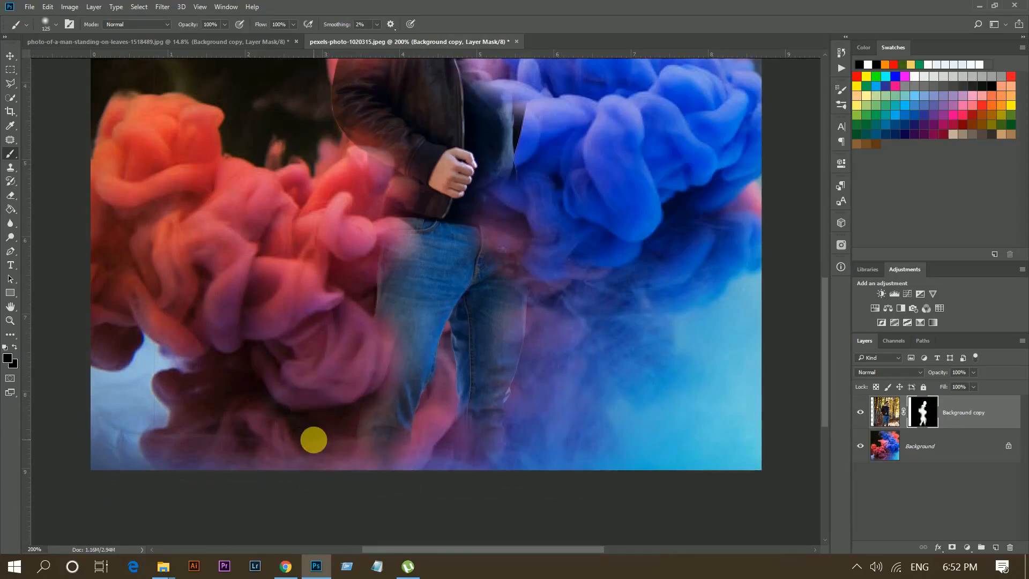
Swap the foreground colour to white and paint on the mask to restore part of the man's chest and T-shirt
scroll(672, 432, up, 3)
scroll(671, 431, up, 1)
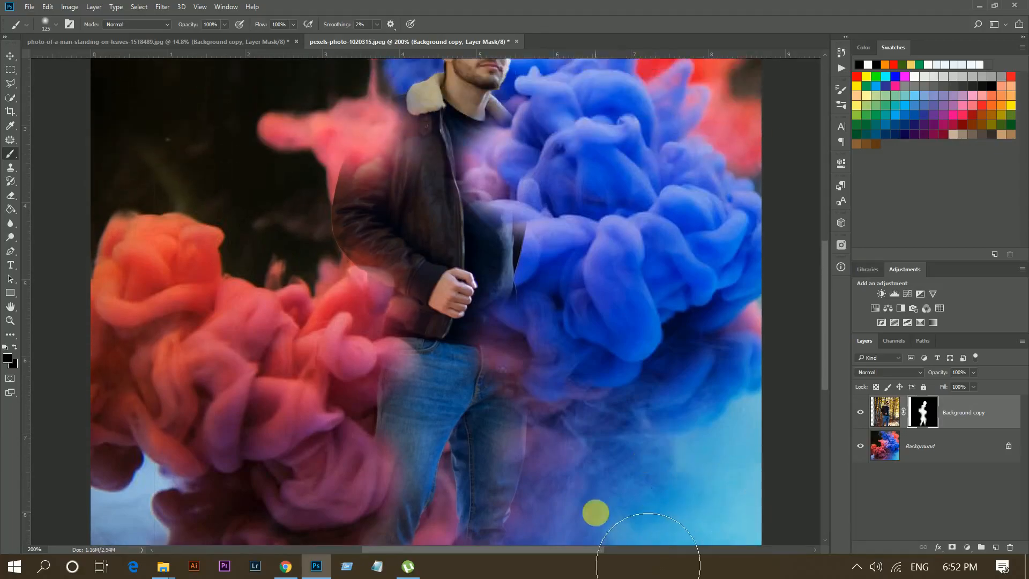
scroll(664, 466, up, 5)
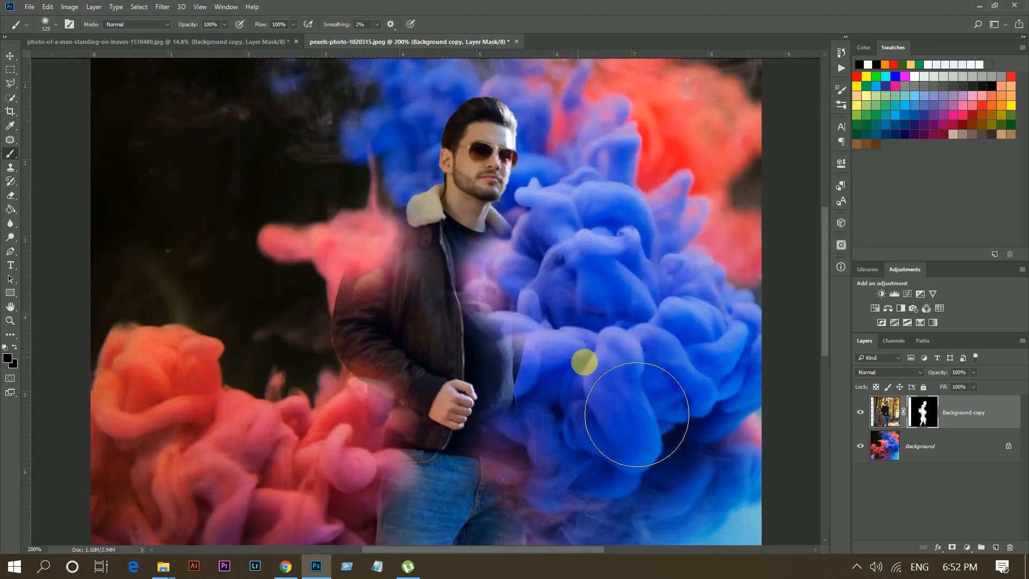
click(5, 348)
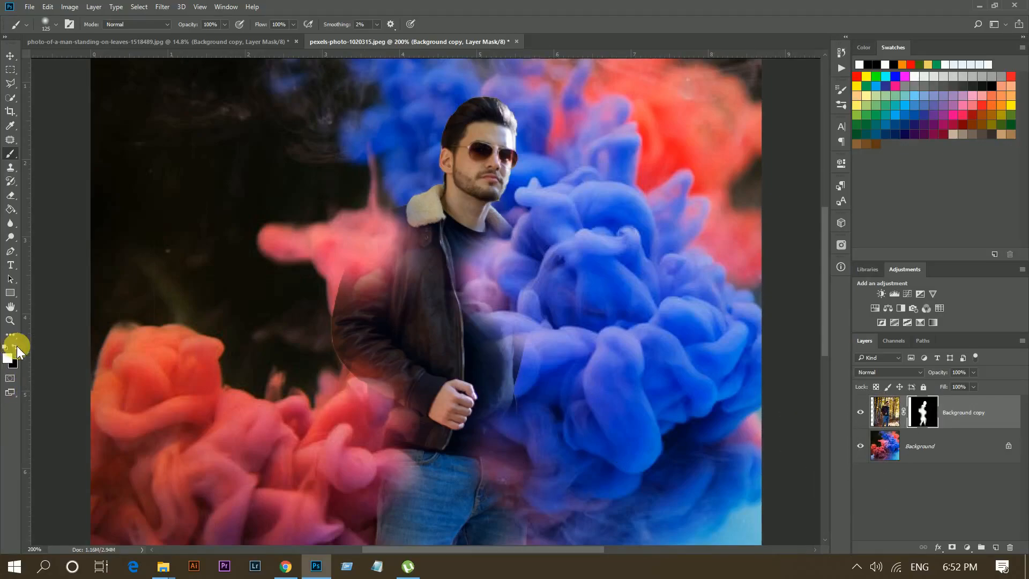
mouse_move(513, 475)
mouse_down()
mouse_move(512, 413)
mouse_move(484, 324)
mouse_move(509, 354)
mouse_move(535, 546)
mouse_move(560, 533)
mouse_up()
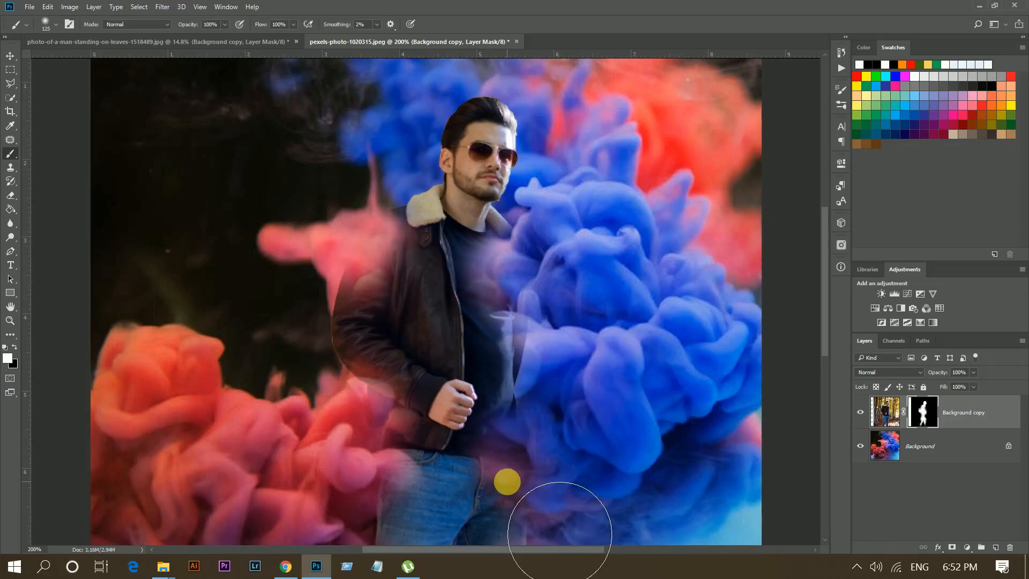
Review the blend by toggling both layers' visibility and the layer mask, and target the man's layer image instead of its mask
scroll(559, 533, down, 4)
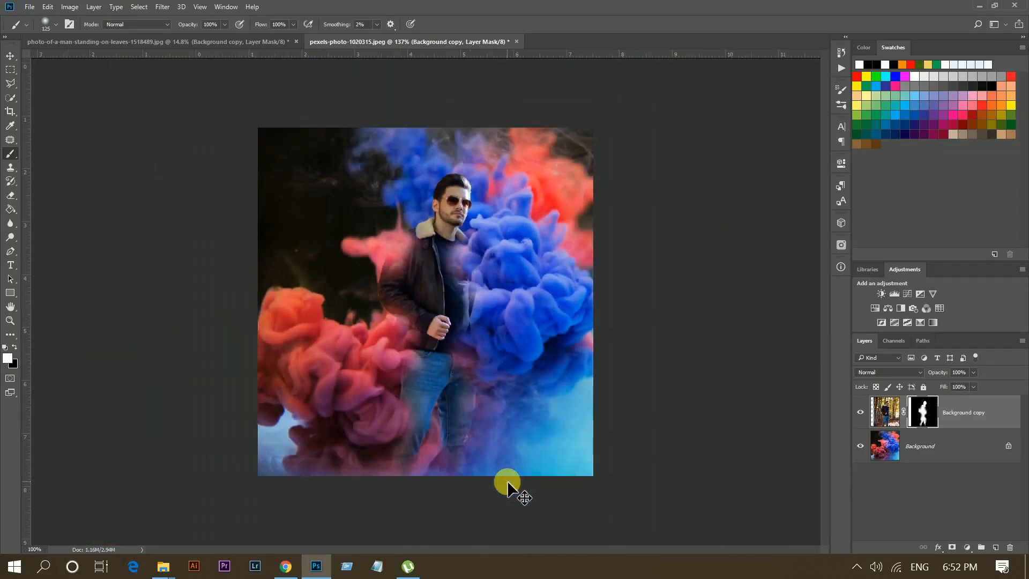
click(860, 412)
click(860, 412)
click(860, 445)
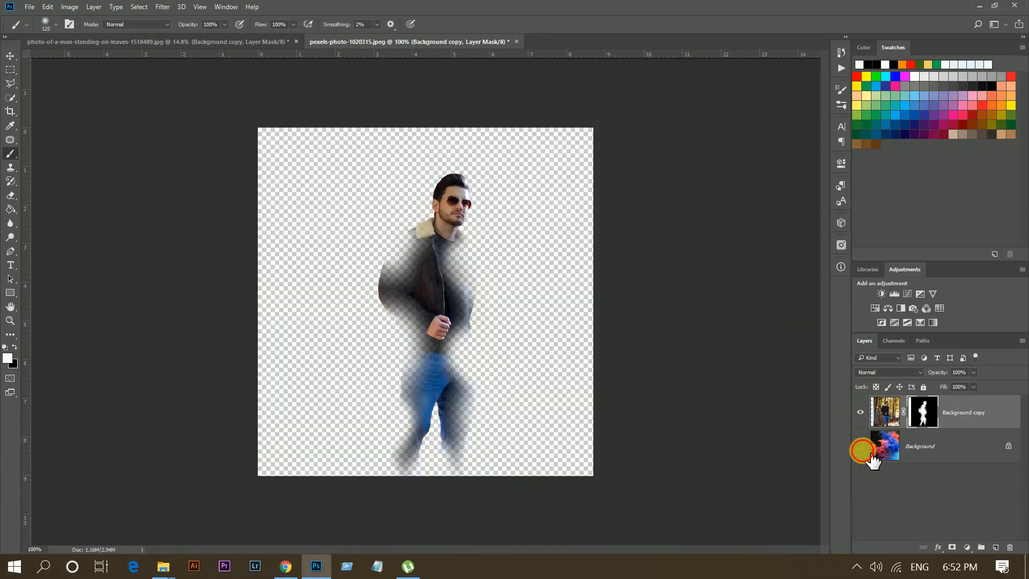
click(860, 446)
shift+click(925, 421)
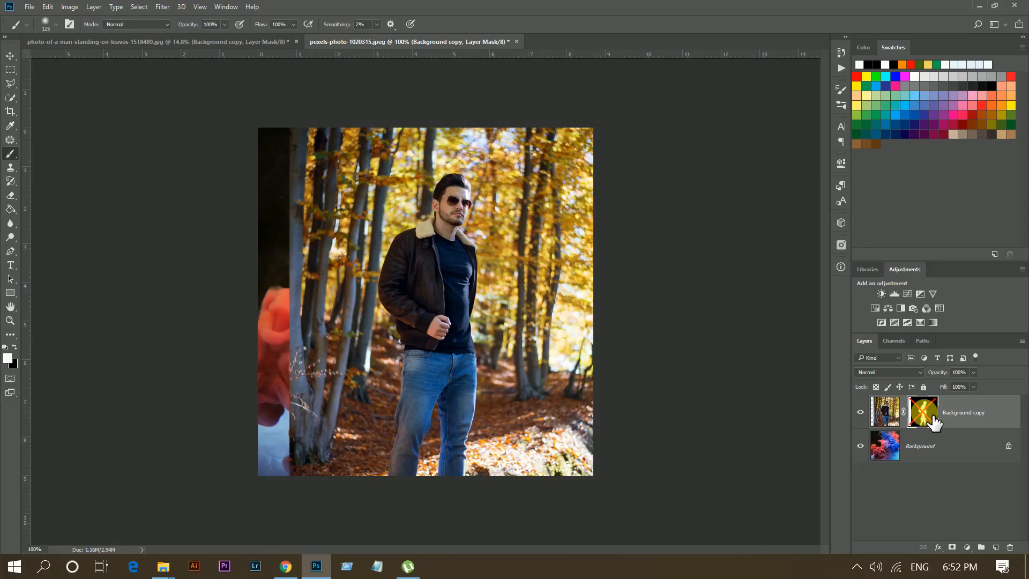
shift+click(931, 418)
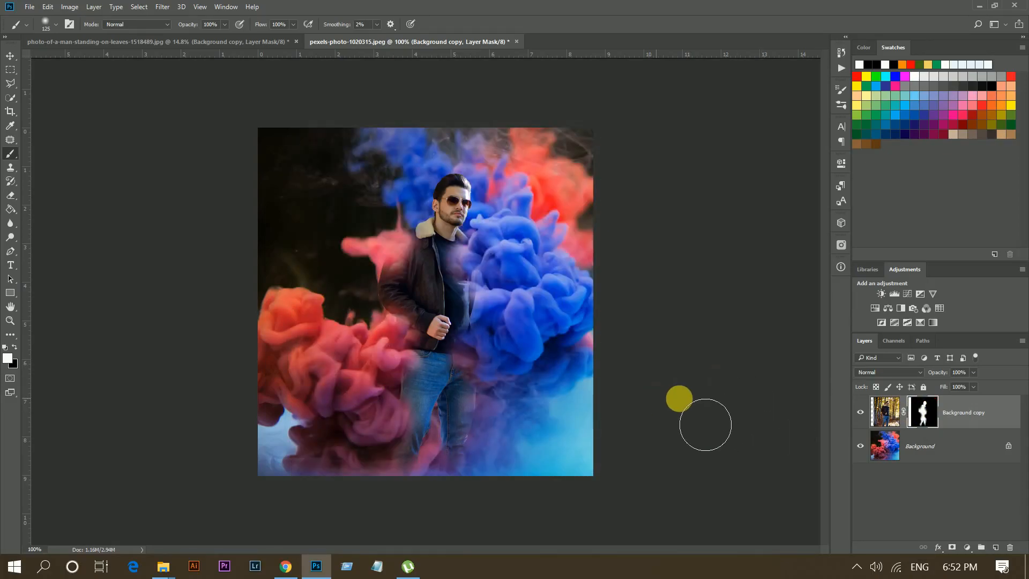
click(999, 423)
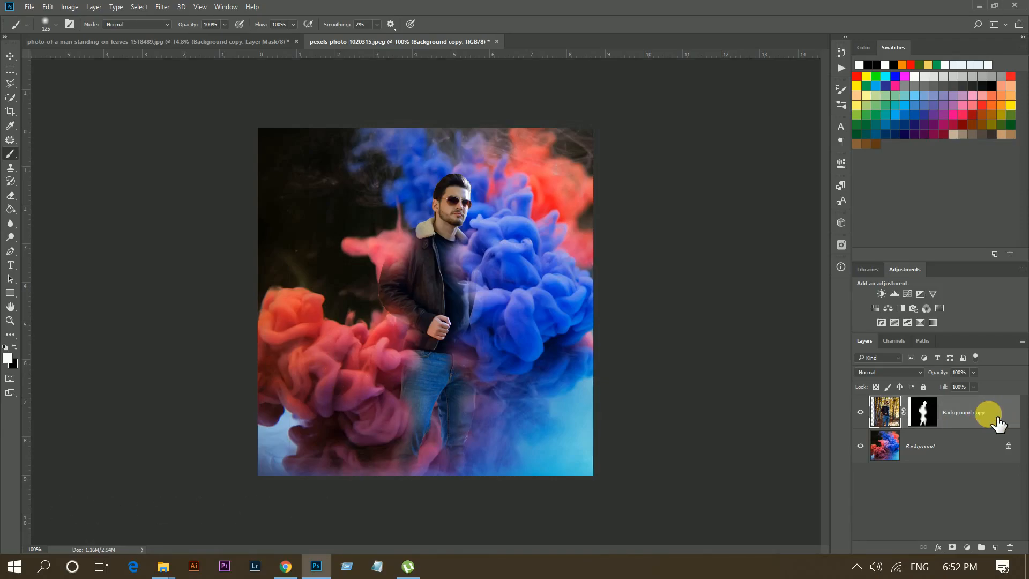
Stamp all visible layers into a new merged layer on top and open the Camera Raw Filter on it
key(ctrl+shift+alt+e)
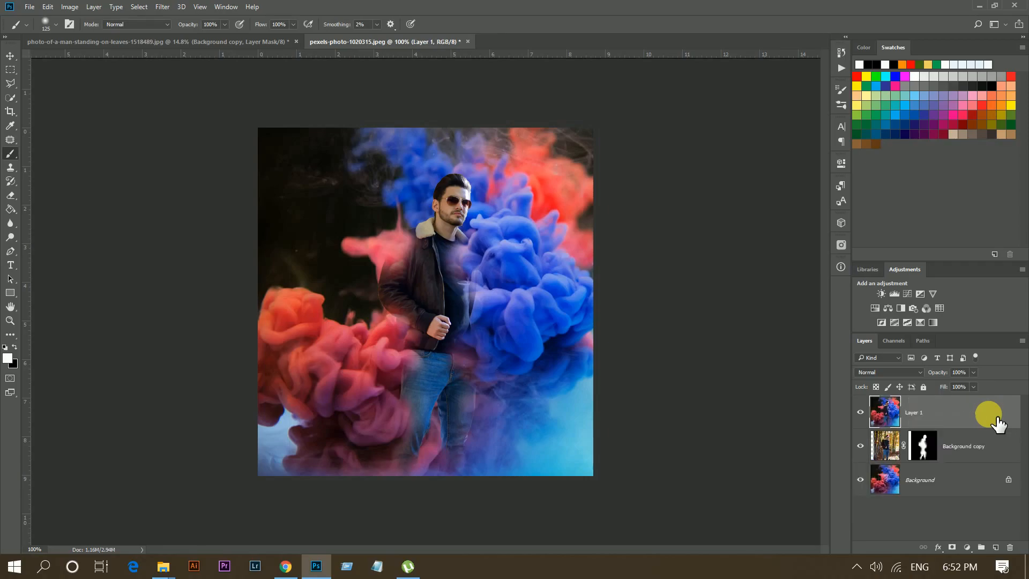
click(161, 7)
click(190, 101)
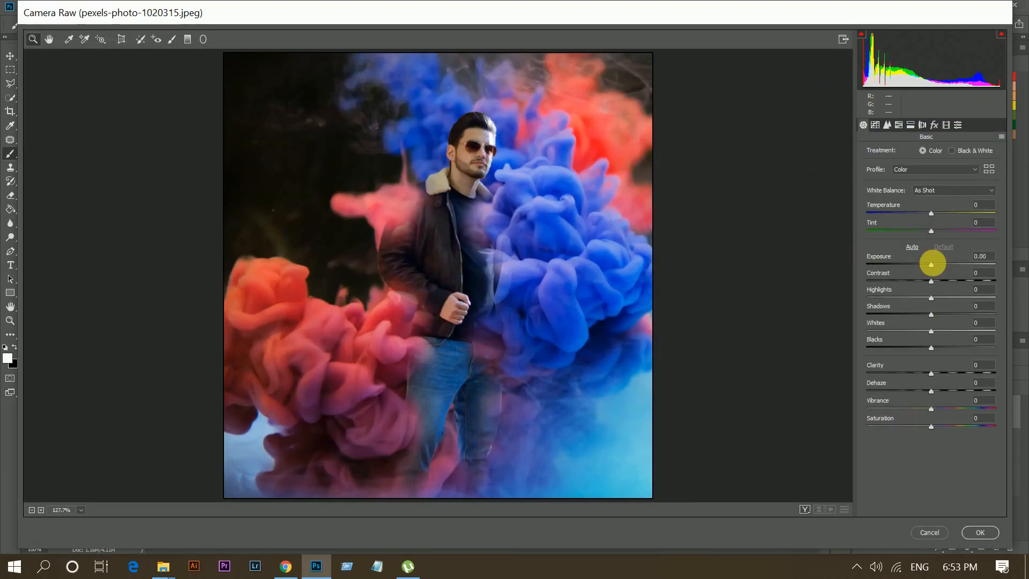
Set Exposure to -0.25, Highlights to -41, Shadows to +28, Whites to +2, Blacks to +22 and Saturation to -13
drag(932, 264, 945, 346)
click(932, 331)
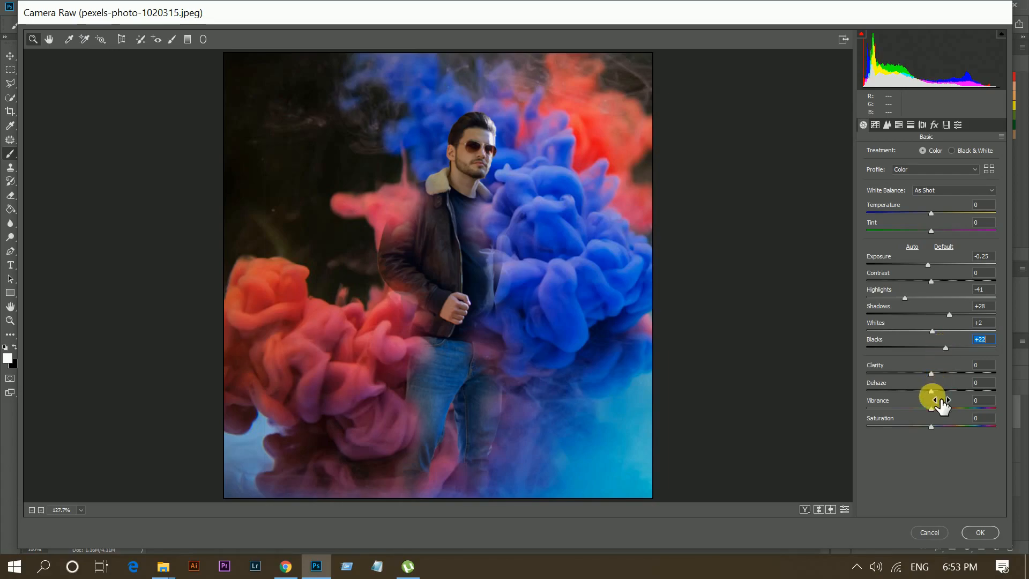
drag(927, 424, 922, 426)
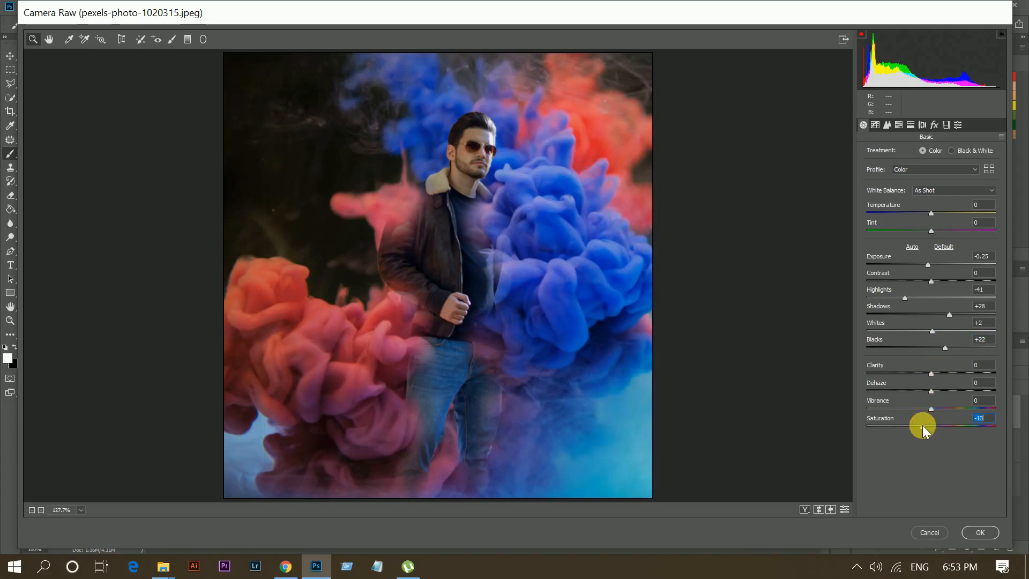
Shape the RGB point curve: raise the black point to output 38, anchor 65/64, 135/135 and a highlight point, and lower the white point to 241
click(876, 124)
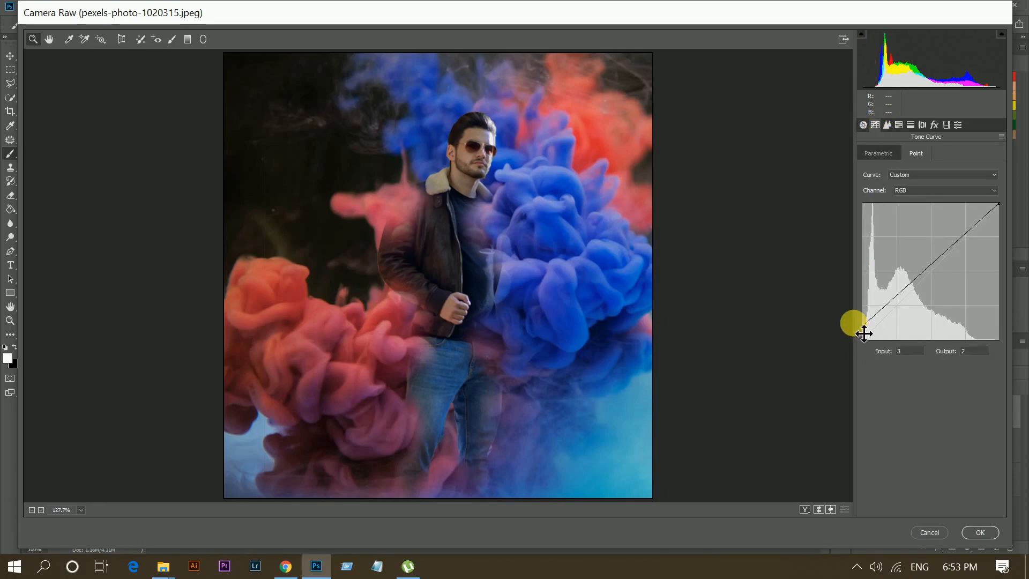
drag(865, 338, 863, 319)
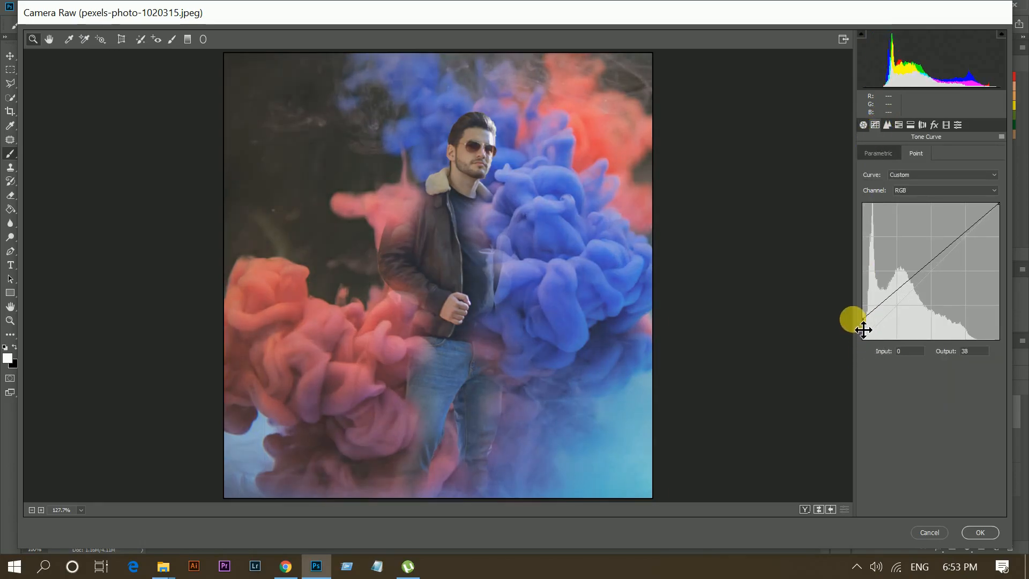
click(897, 305)
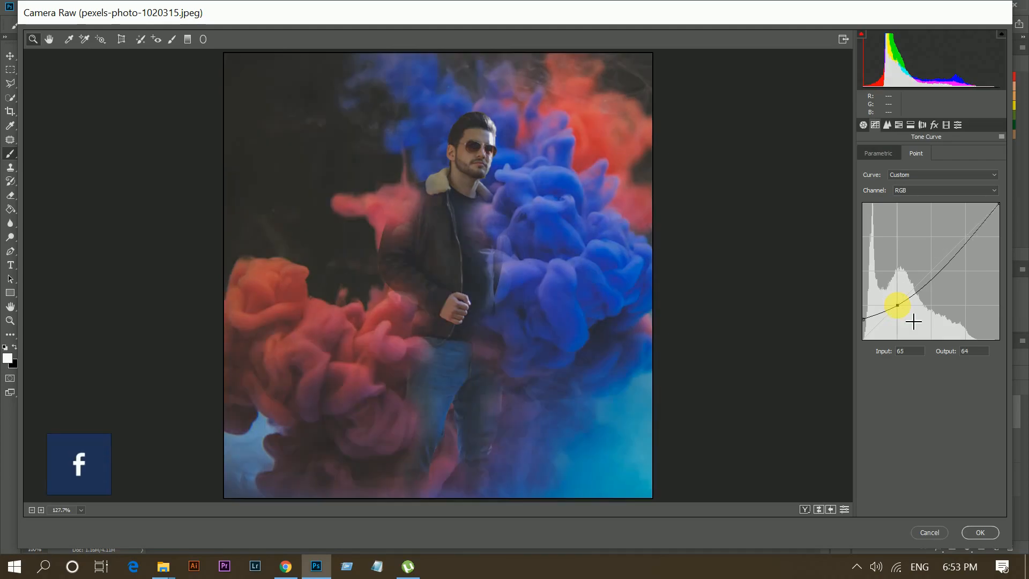
click(932, 268)
drag(931, 268, 935, 266)
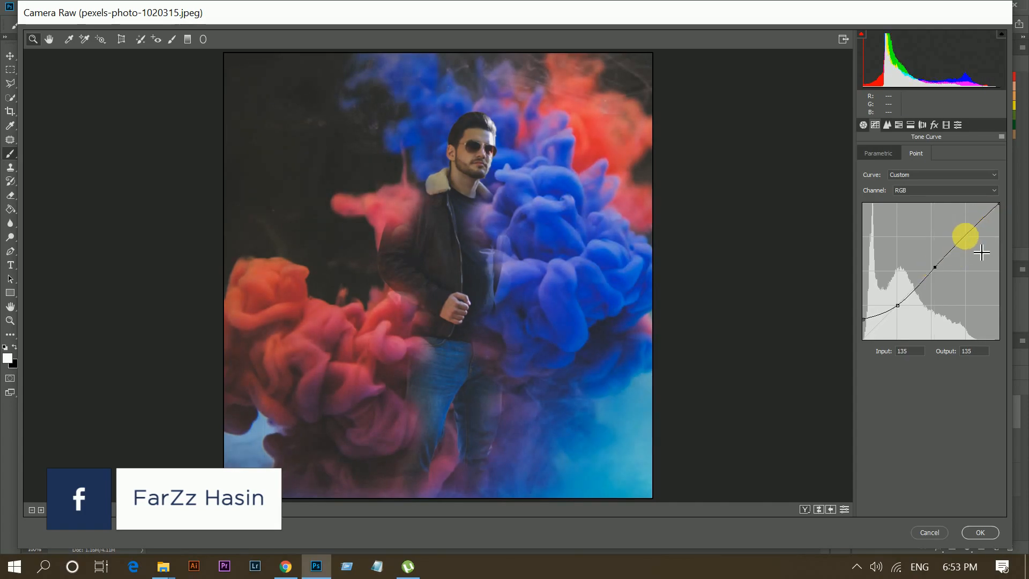
click(965, 236)
drag(1008, 215, 1023, 220)
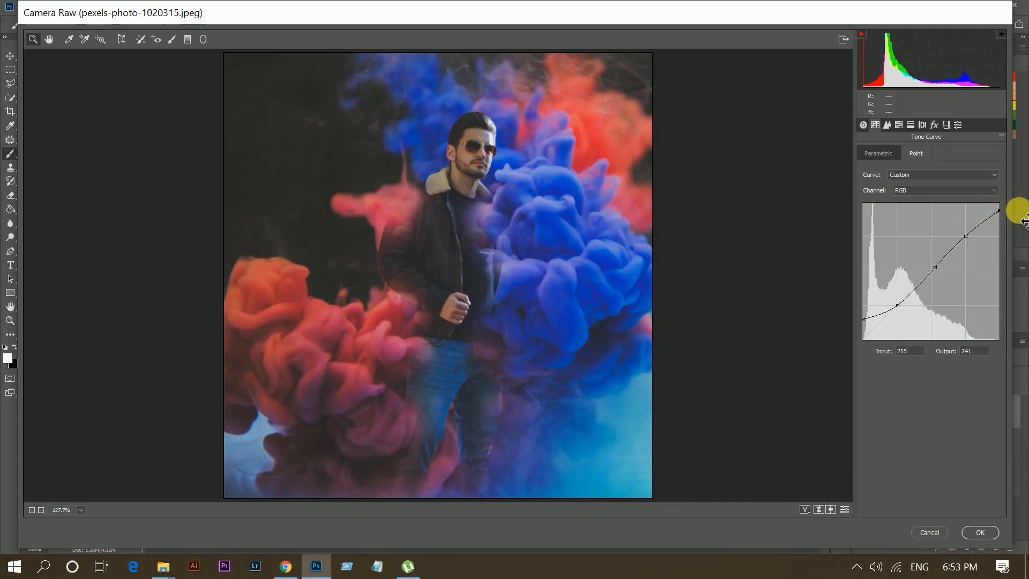
Refine the RGB curve by moving the black point to 1/45, the shadow point to 64/67 and the midtone point to 132/134
drag(864, 319, 863, 315)
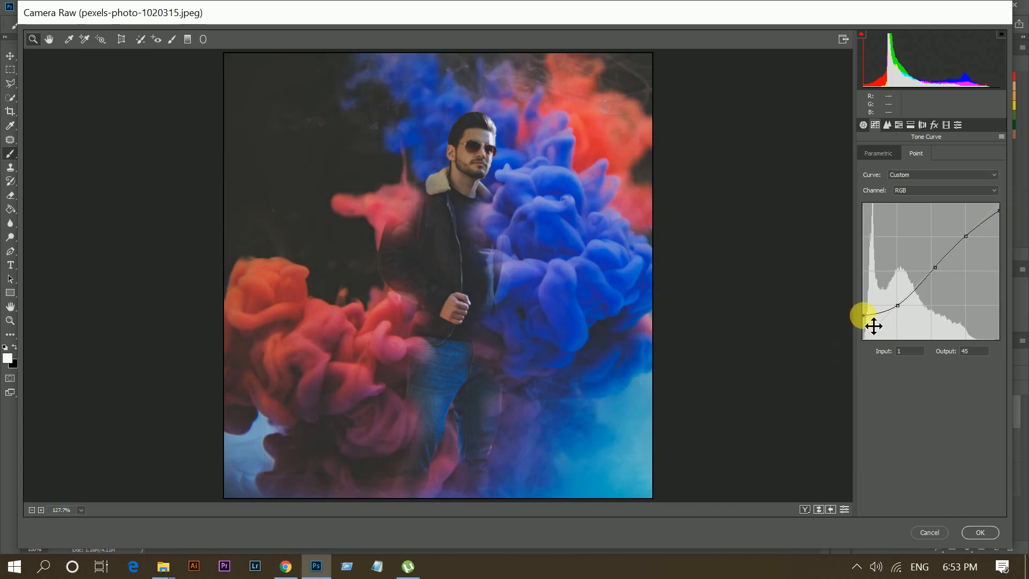
click(907, 315)
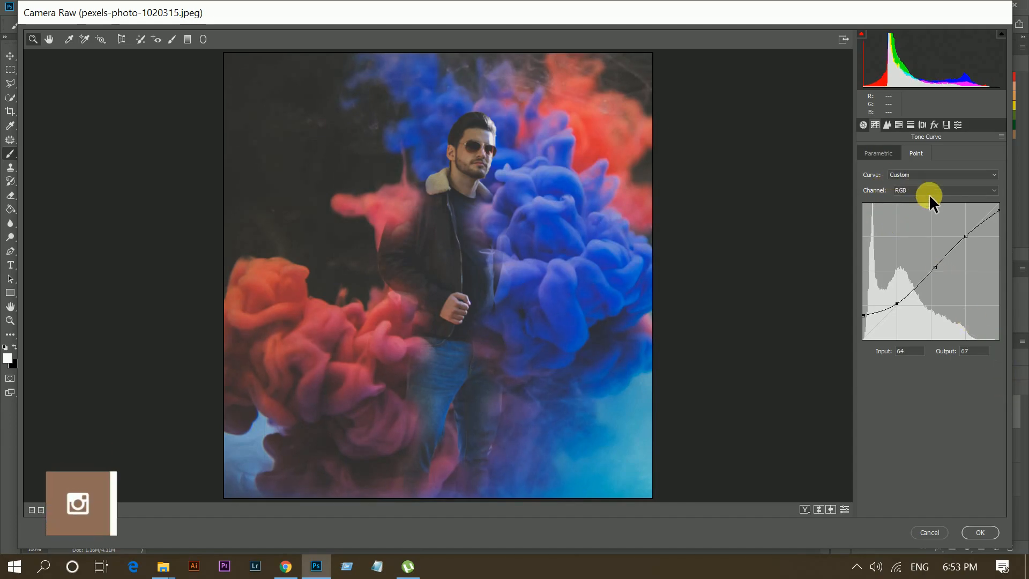
click(935, 267)
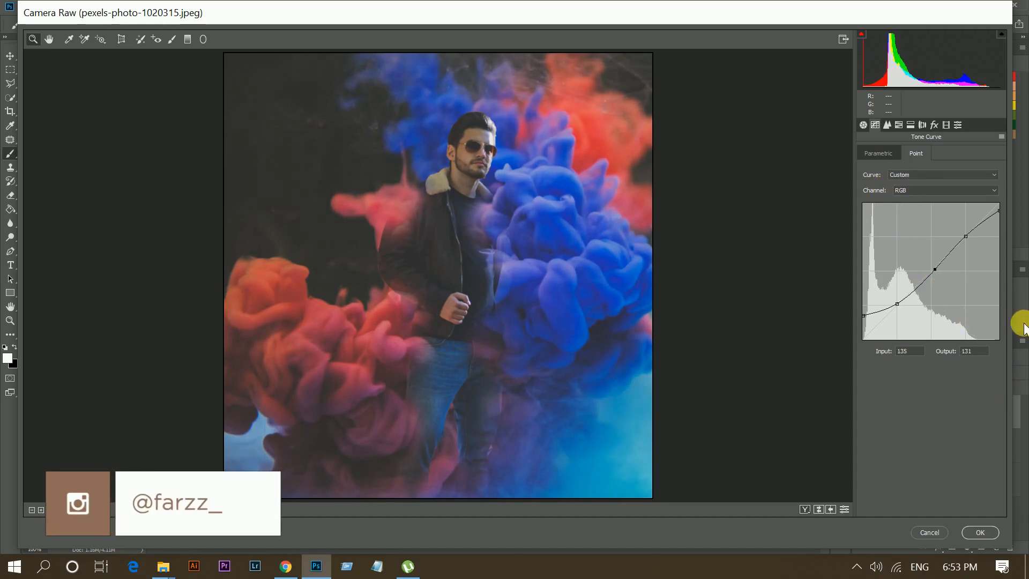
key(Left)
key(Left)
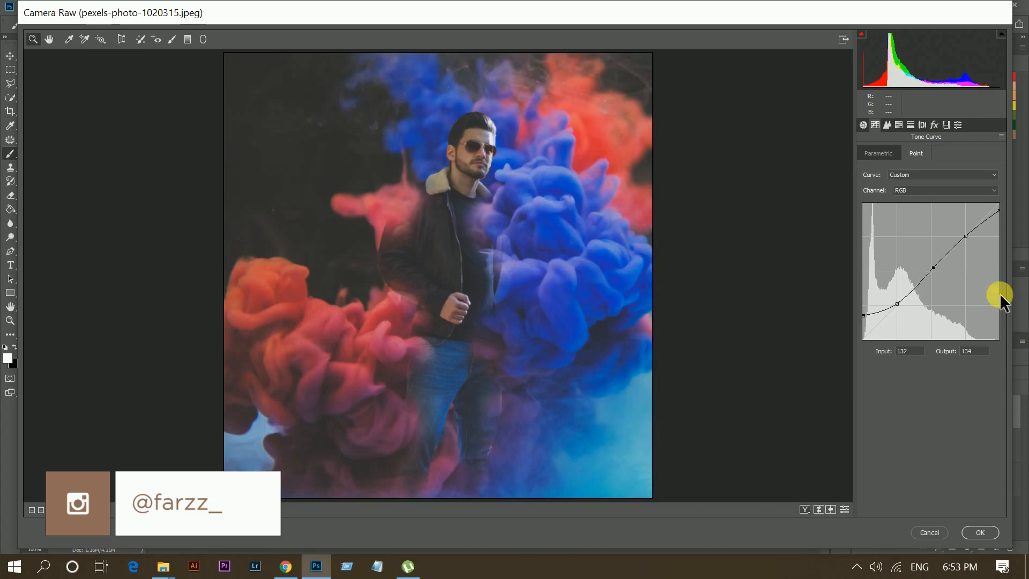
Bend the Red channel curve into an S, with the lowest shadow point at output 13, midtones at 117/133 and highlights at 181/209
click(917, 191)
click(916, 211)
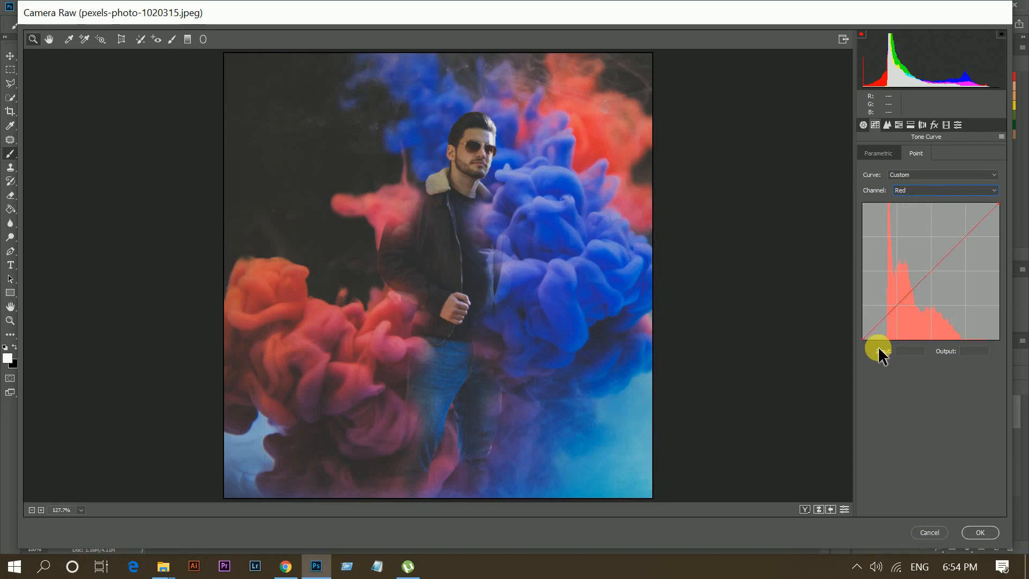
click(877, 332)
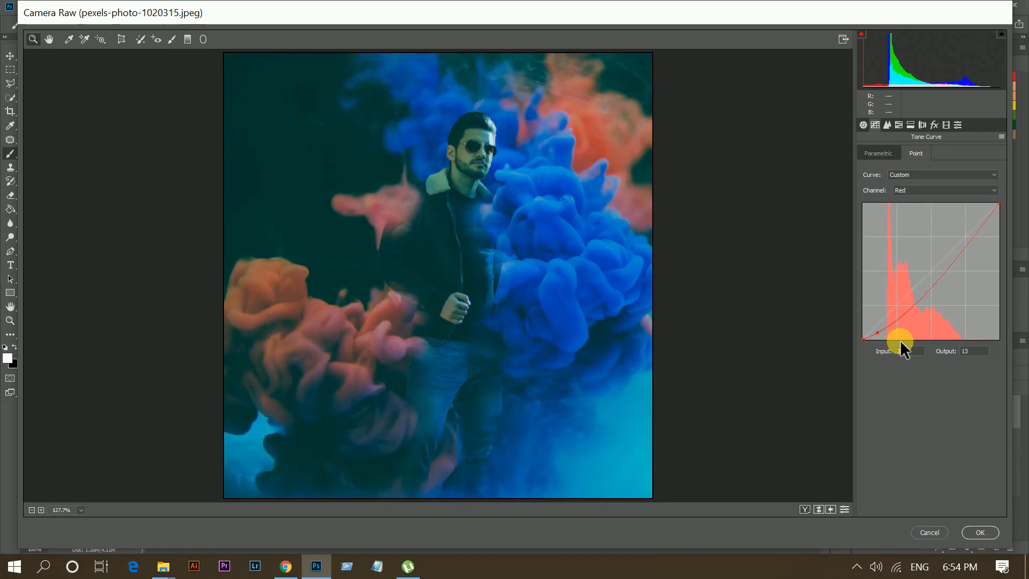
click(909, 305)
drag(924, 321, 941, 284)
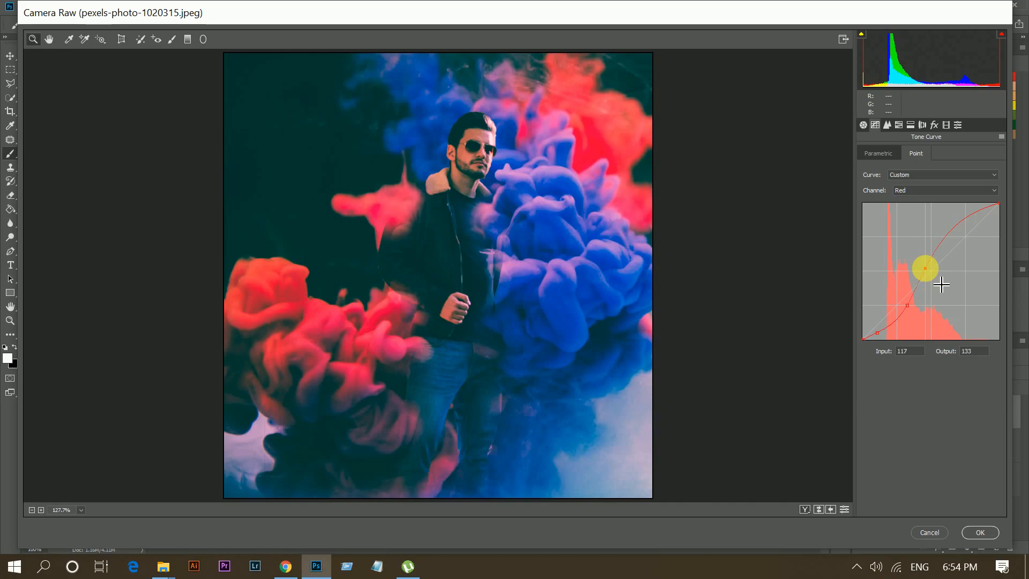
drag(986, 242, 974, 244)
click(957, 228)
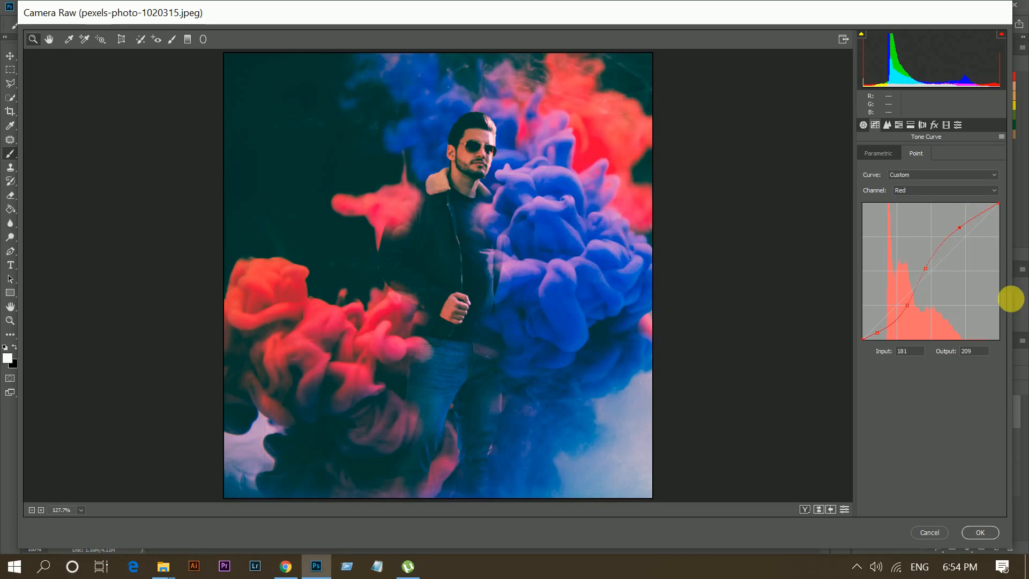
Bend the Green channel curve into an S with points at 24/8, 80/67, 117/127 and 176/198
click(934, 189)
click(911, 220)
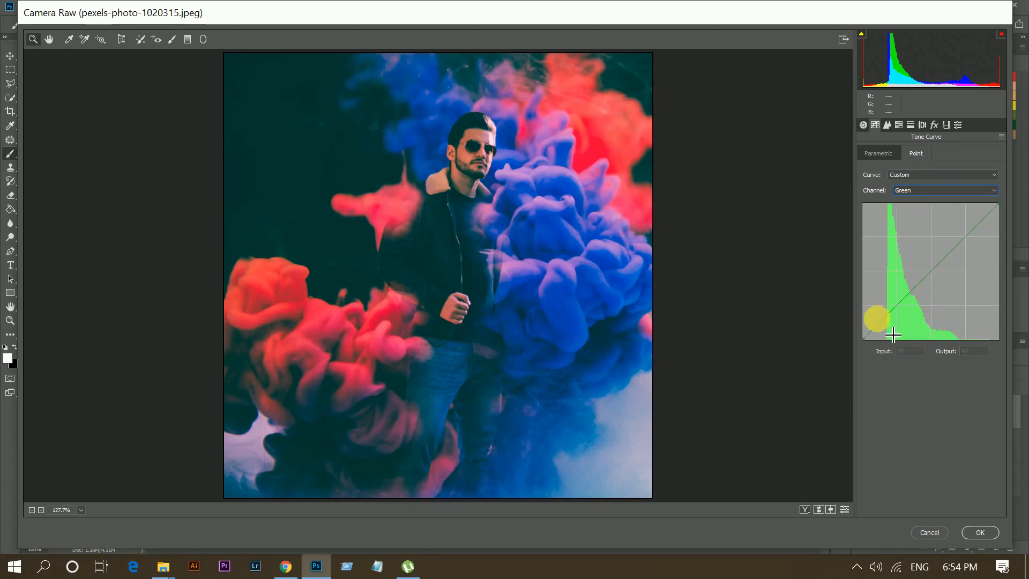
click(875, 335)
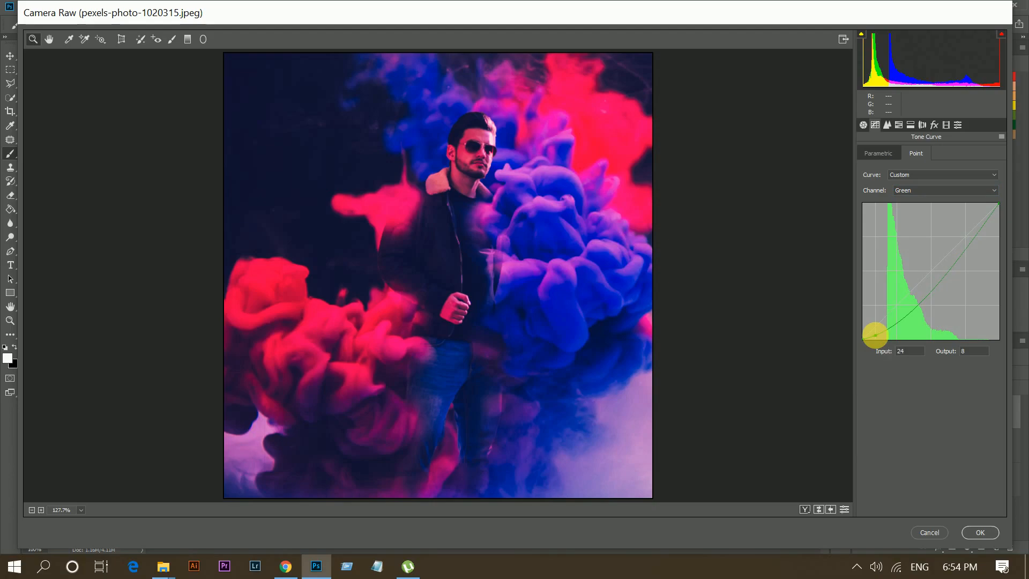
click(905, 303)
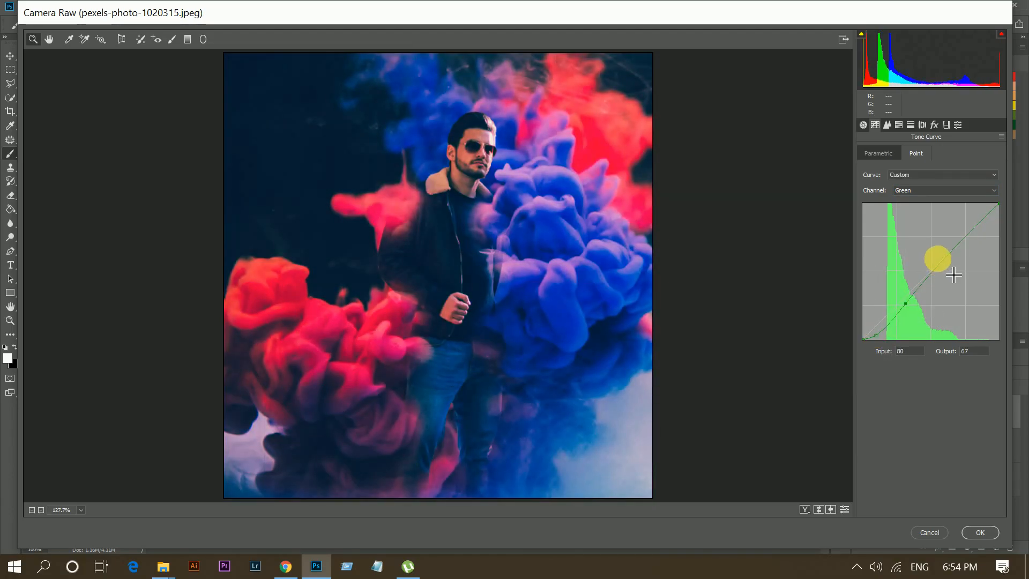
click(924, 271)
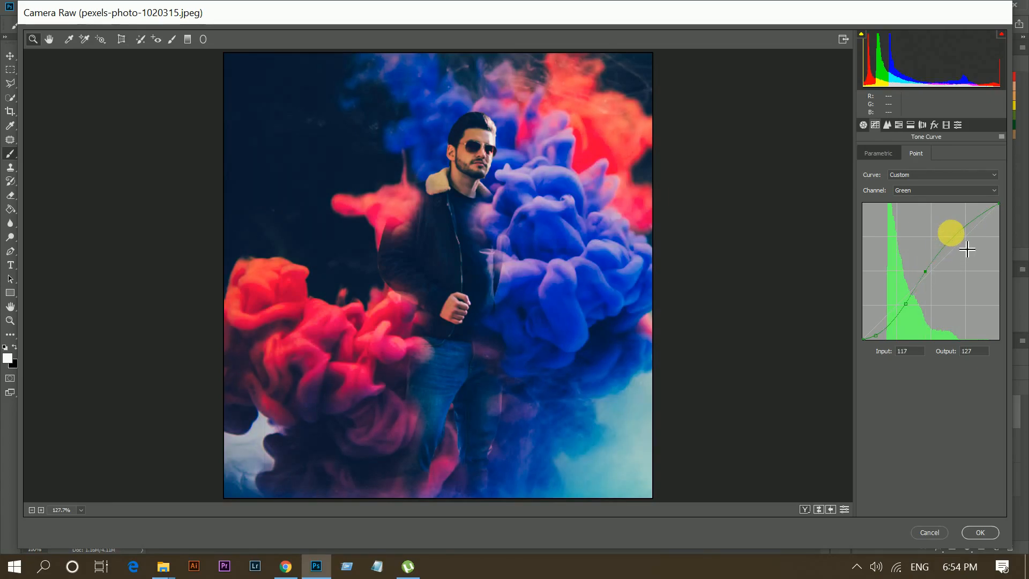
click(953, 231)
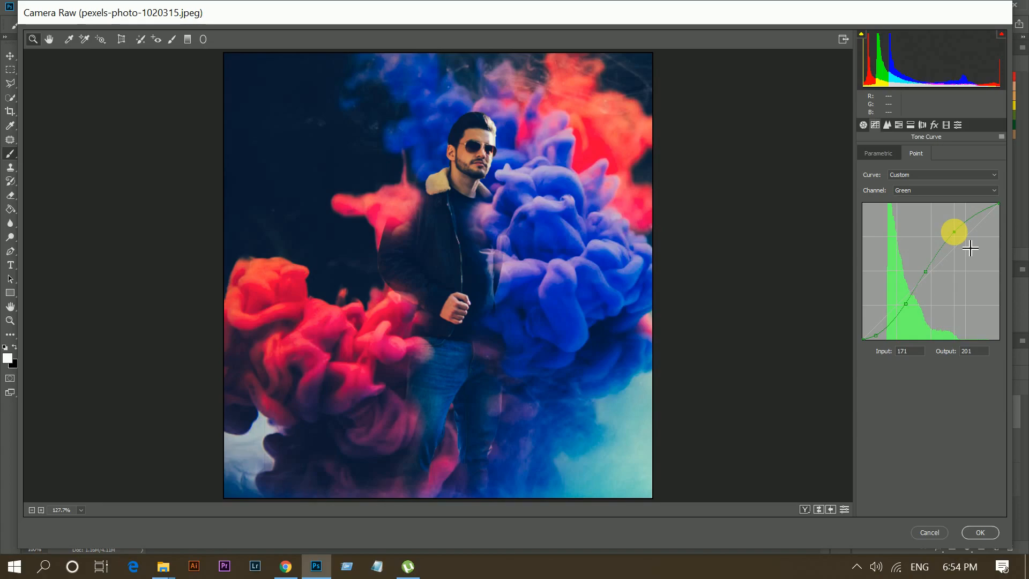
drag(954, 232, 956, 233)
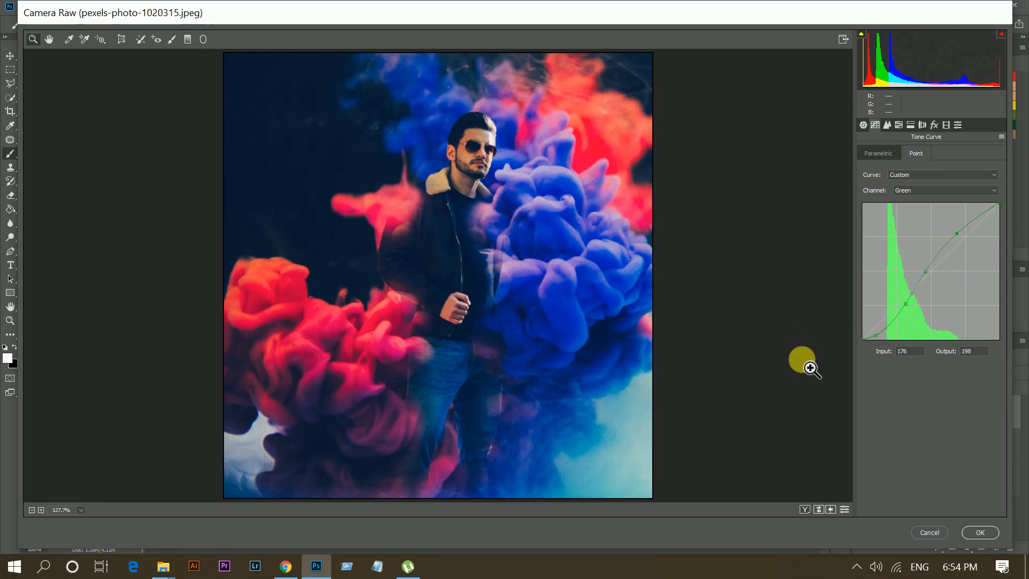
Bend the Blue channel curve into an S, with a shadow point at output 23, a midtone anchor and a highlight point at 196/222
click(932, 189)
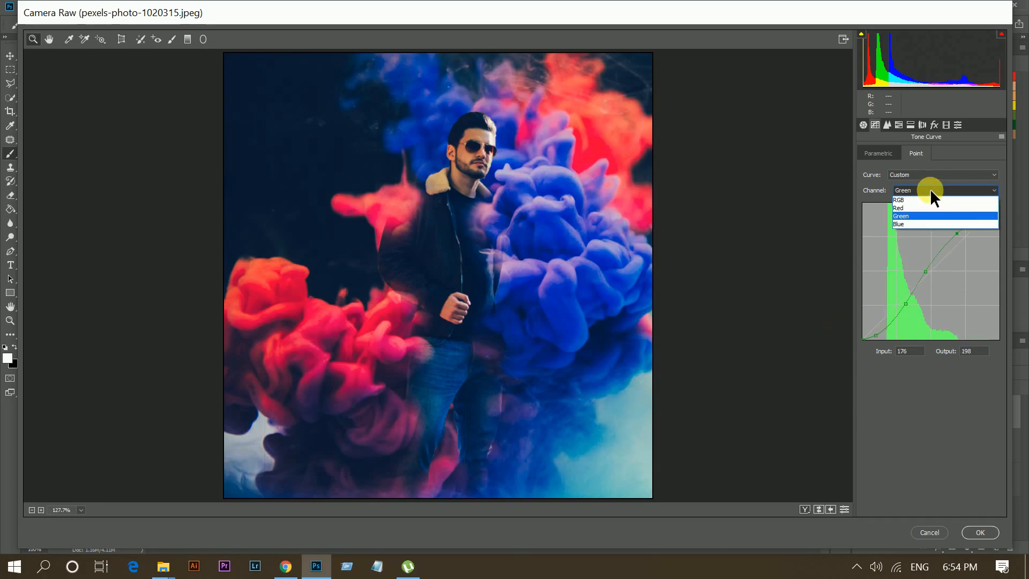
click(910, 224)
click(887, 326)
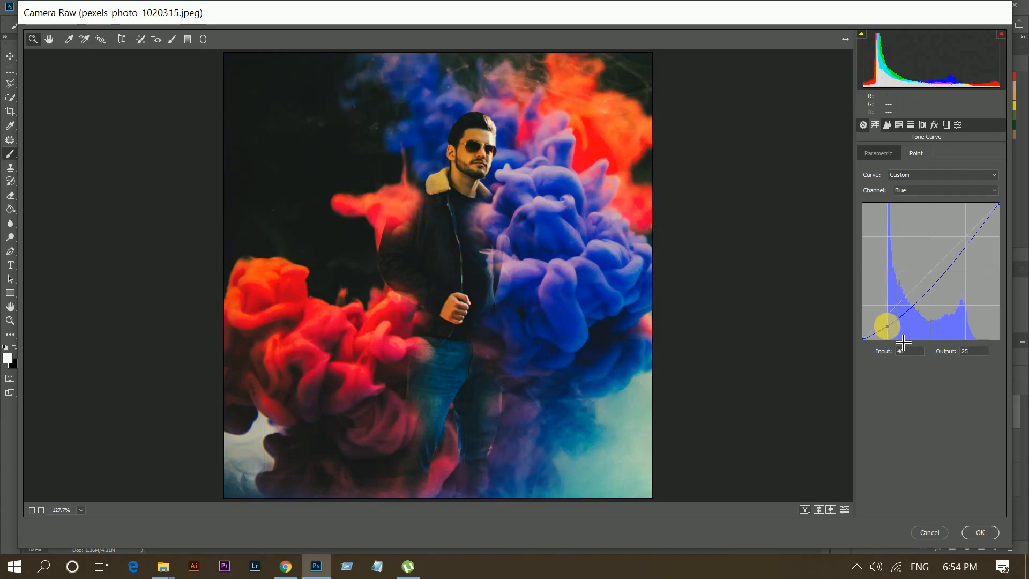
drag(887, 325, 887, 327)
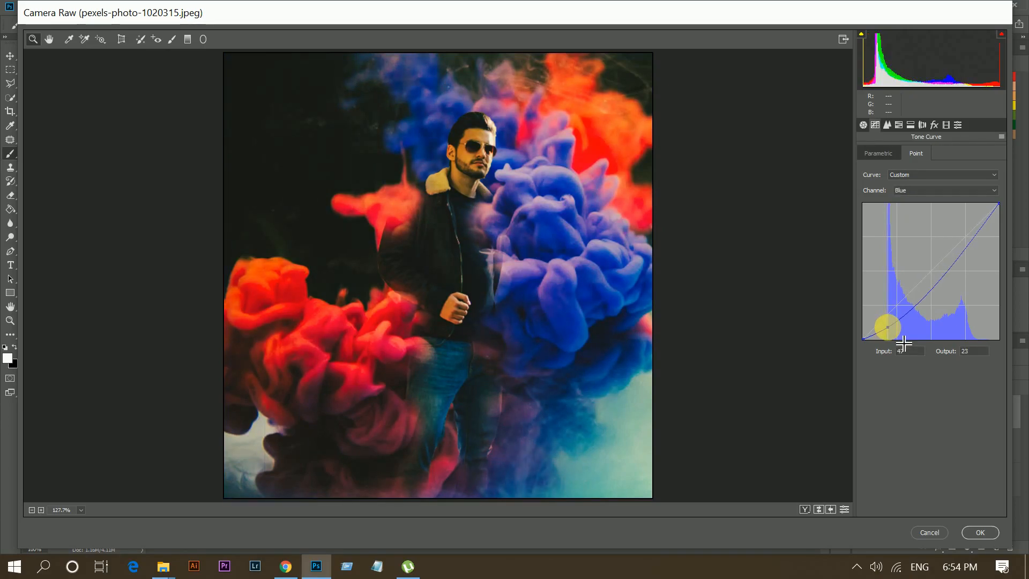
click(933, 272)
drag(932, 272, 967, 221)
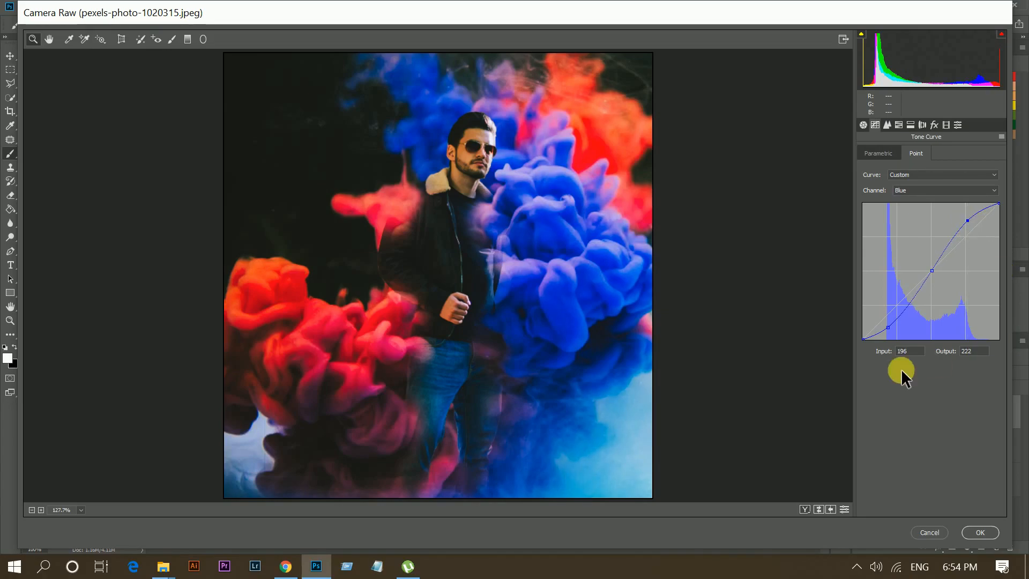
Set the sharpening Amount to 44 and the noise reduction to Luminance 44 and Color 25
click(887, 123)
click(895, 164)
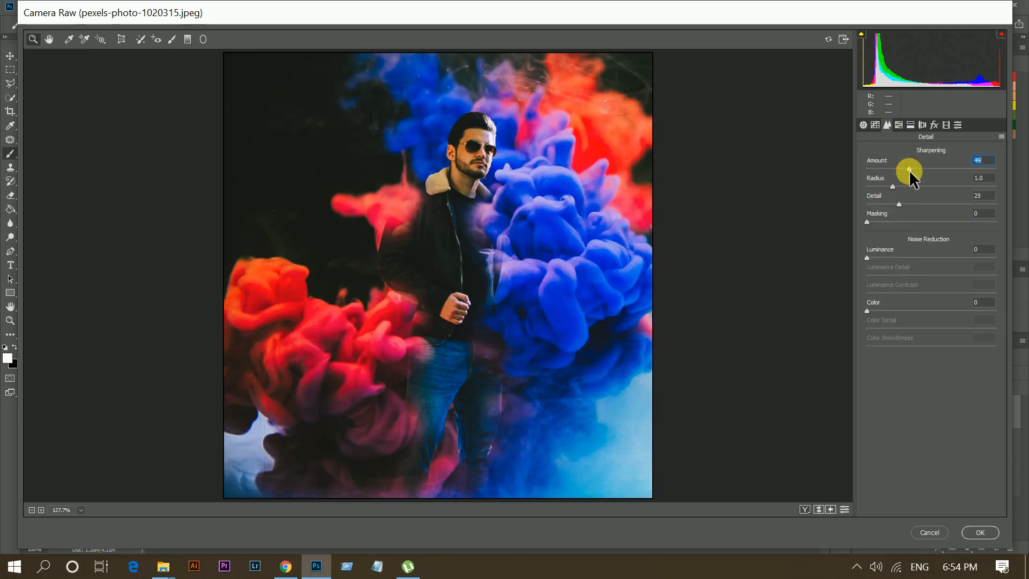
drag(909, 169, 892, 203)
click(901, 258)
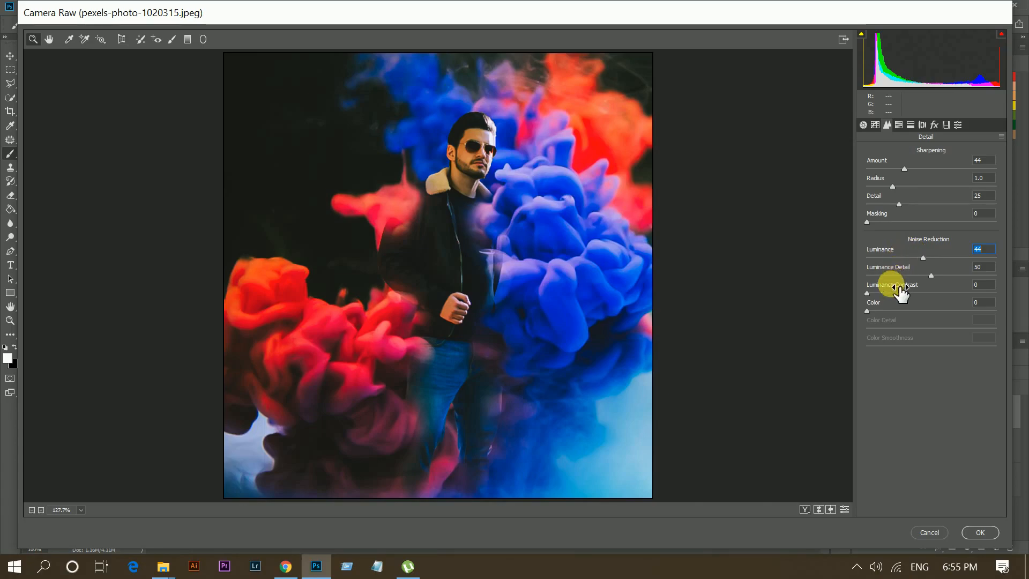
click(898, 310)
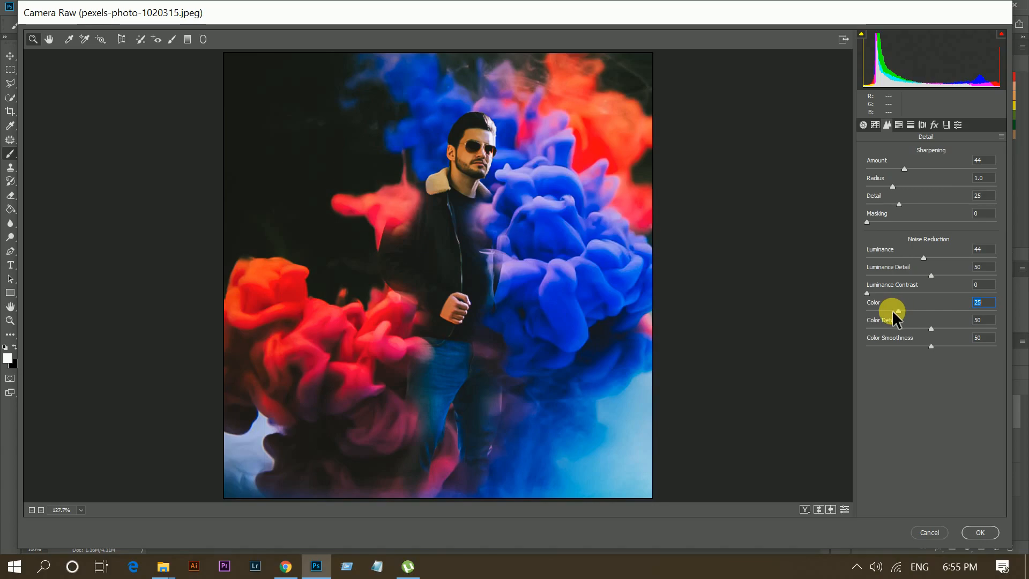
Shift the HSL hues to Reds +39, Yellows -17, Aquas -4, Blues -23 and Purples -52
click(900, 125)
click(876, 148)
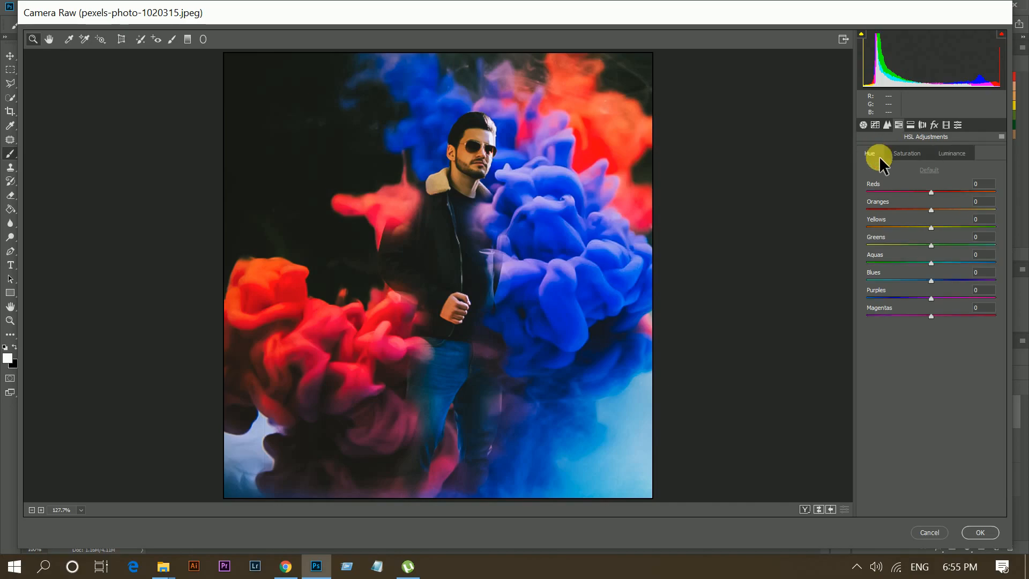
drag(959, 193, 961, 193)
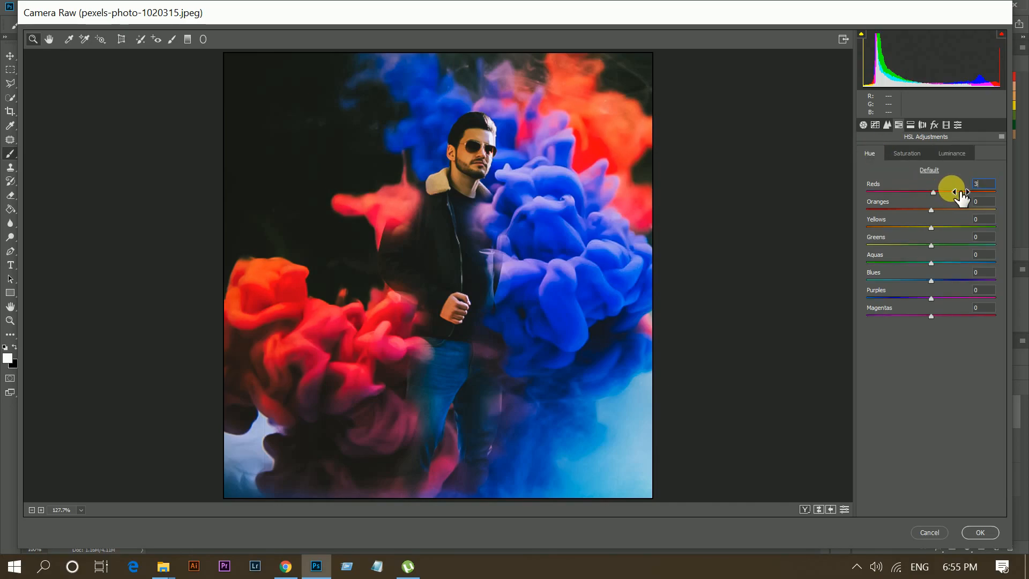
text(9)
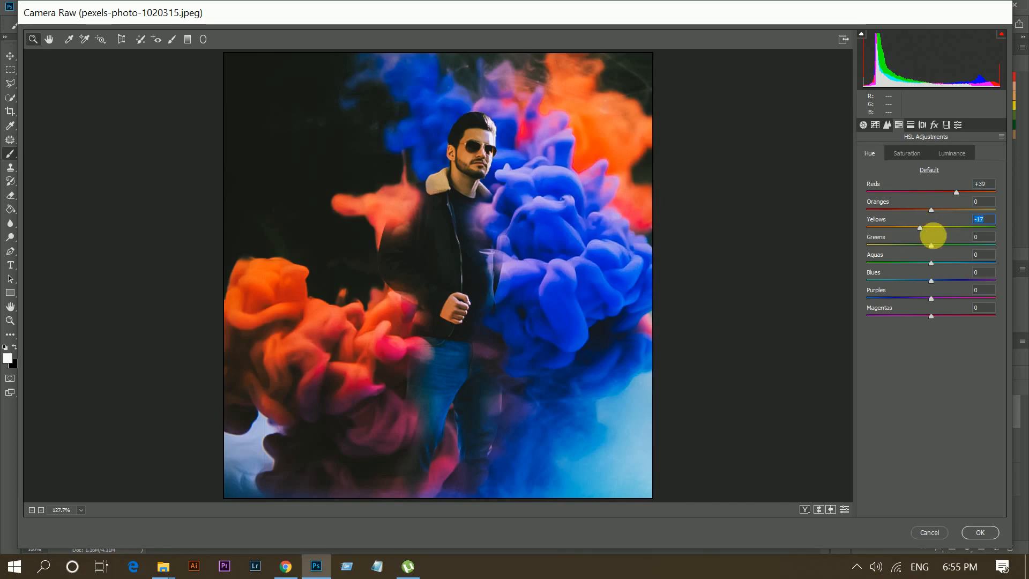
mouse_move(929, 263)
mouse_down()
mouse_move(910, 278)
mouse_move(920, 279)
mouse_up()
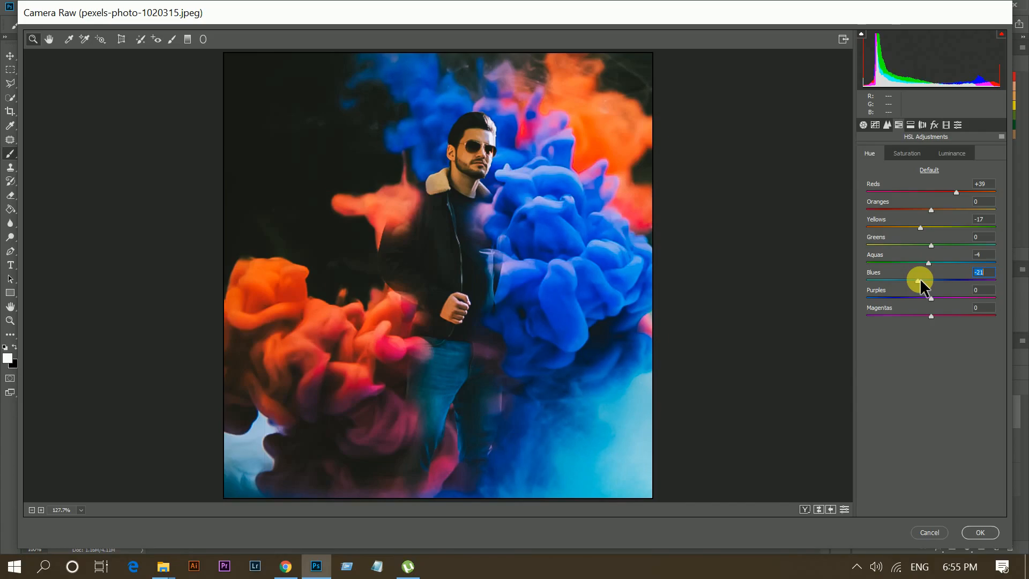
drag(924, 299, 818, 285)
click(898, 295)
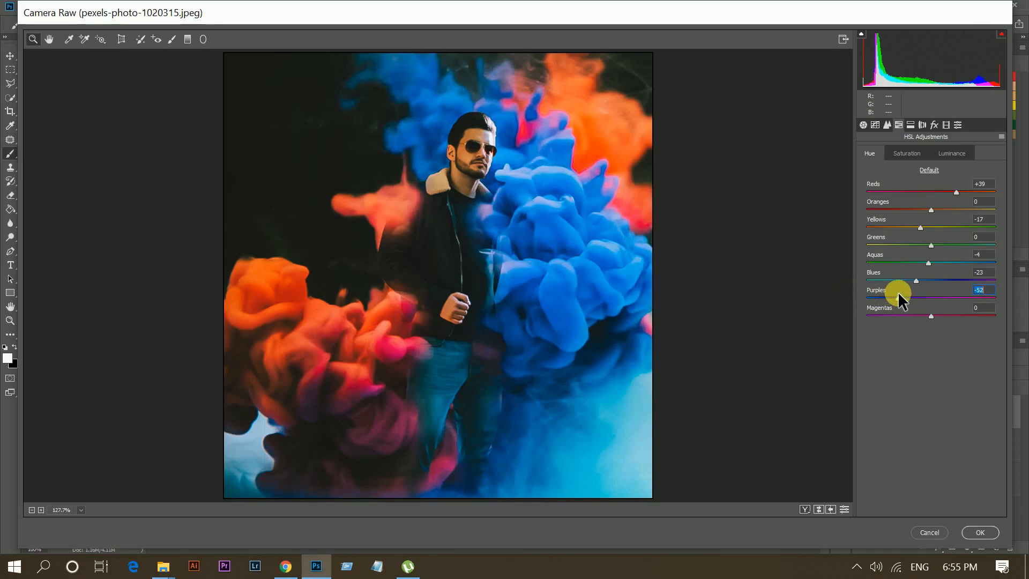
Set the HSL saturation to Reds -22, Oranges -18, Yellows -38, Greens -51, Aquas -27, Blues -22, Purples -69 and Magentas -56
click(914, 151)
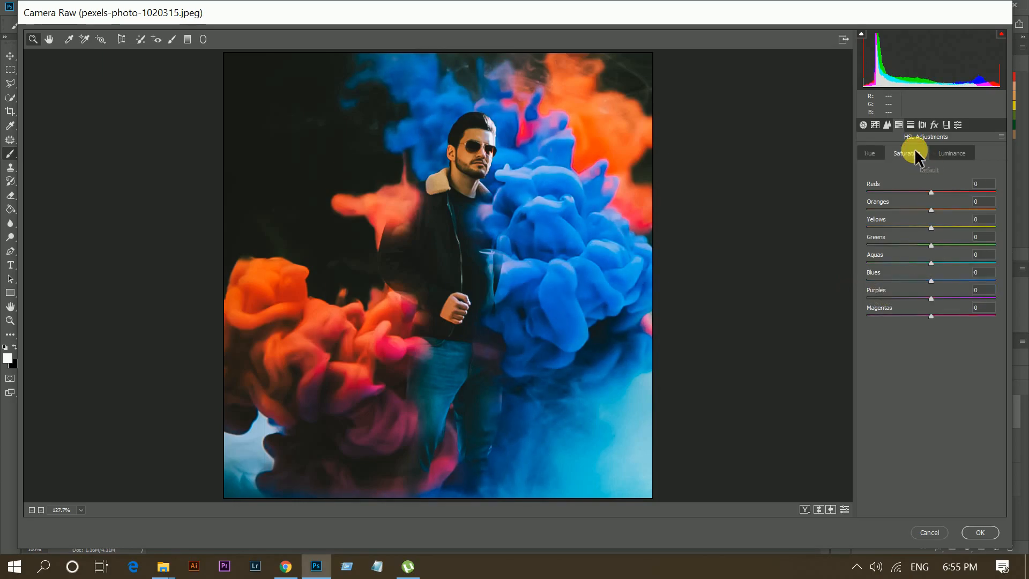
click(919, 191)
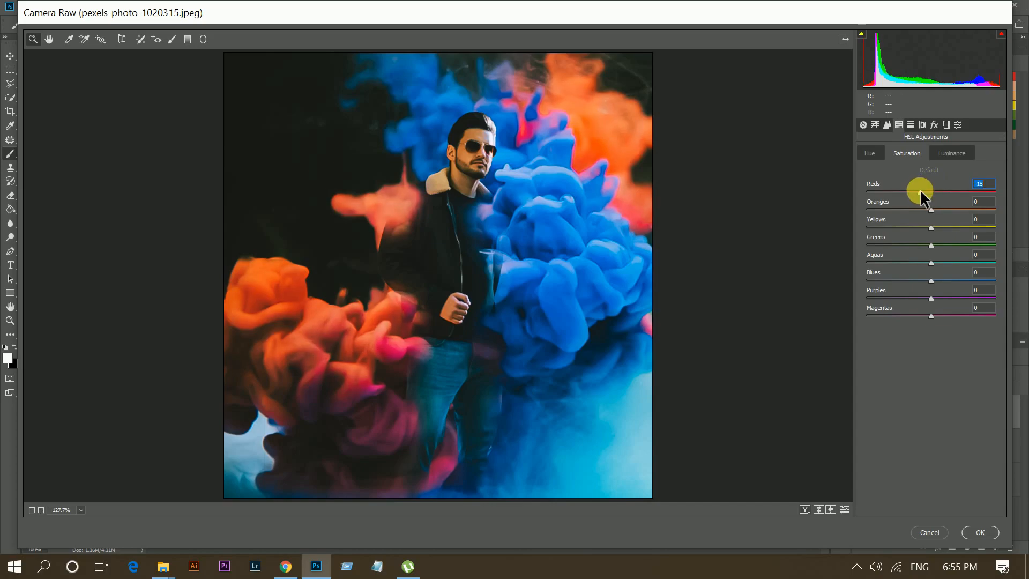
drag(919, 191, 917, 209)
click(916, 228)
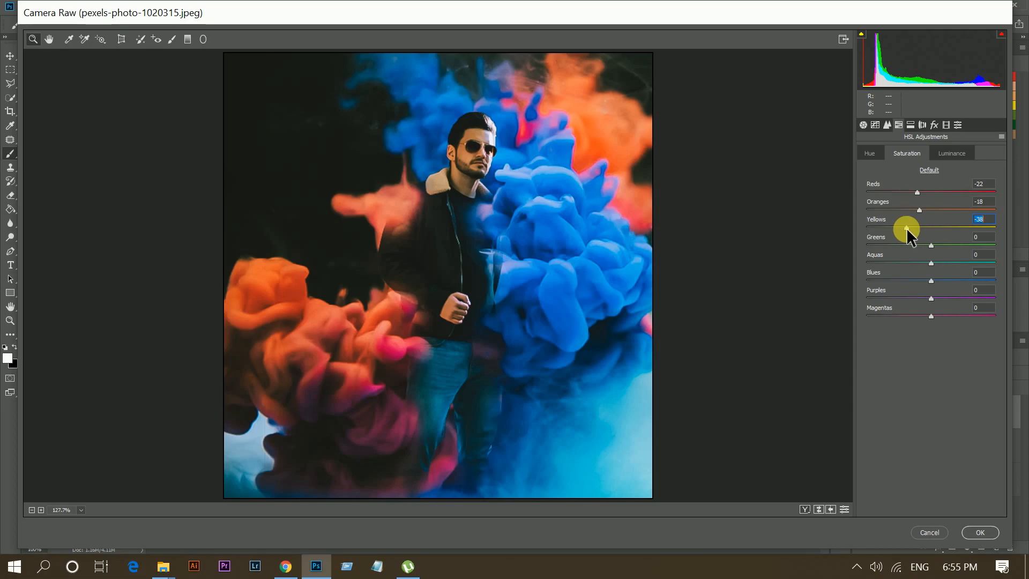
drag(917, 244, 901, 245)
click(908, 262)
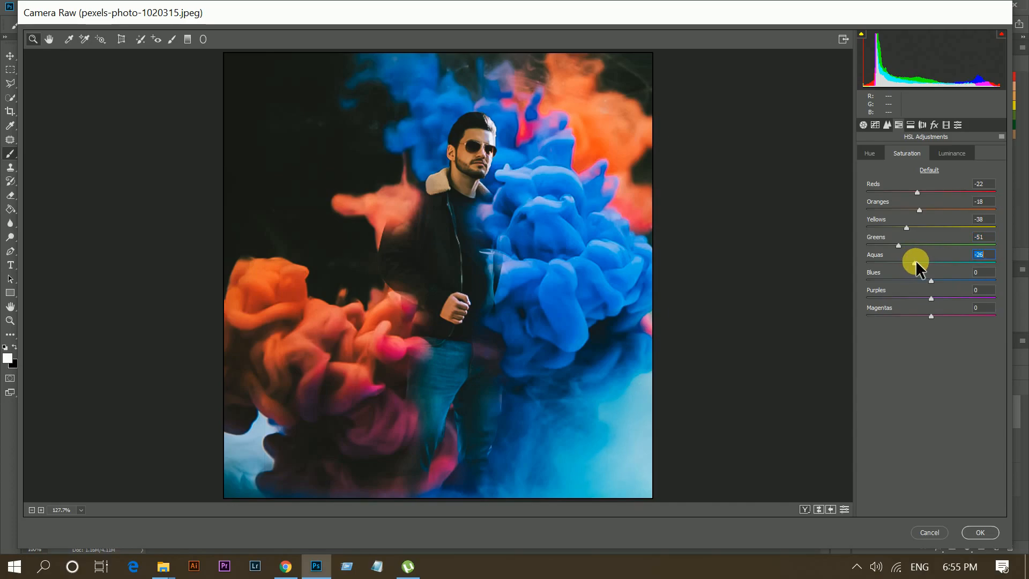
mouse_move(915, 262)
mouse_down()
mouse_move(927, 277)
mouse_move(918, 277)
mouse_up()
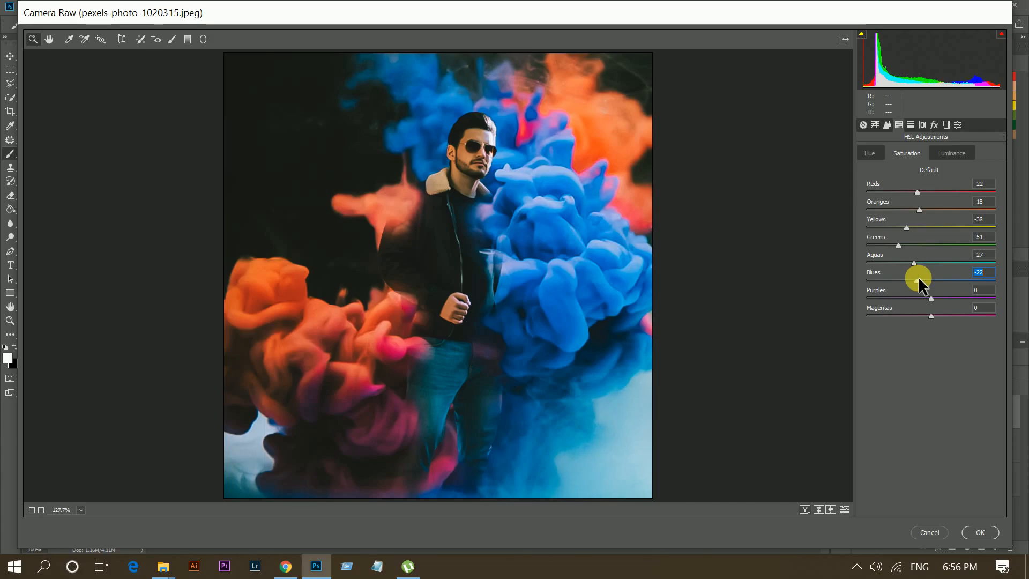
click(896, 296)
mouse_move(886, 298)
mouse_down()
mouse_move(909, 315)
mouse_move(893, 315)
mouse_up()
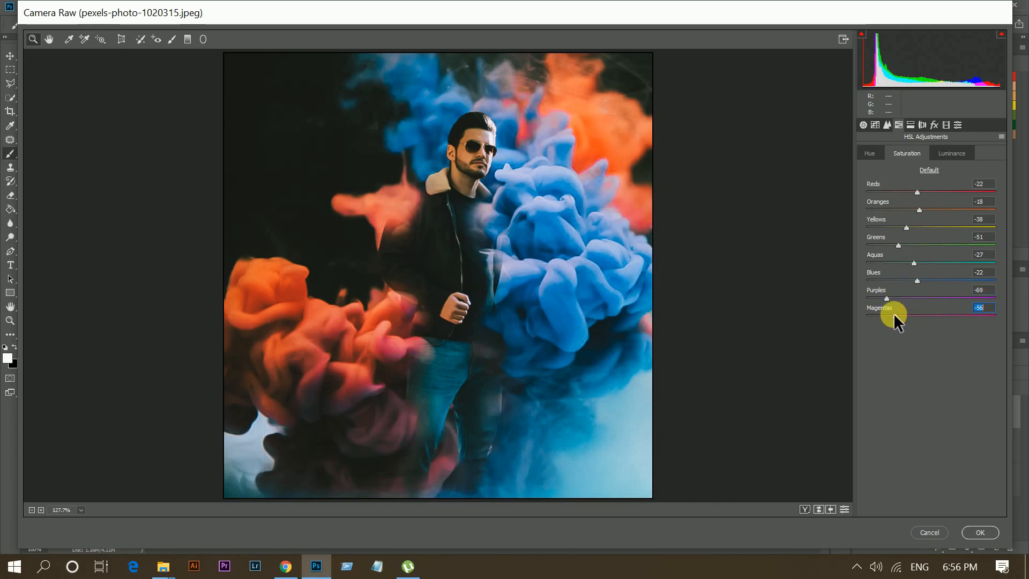
Set the HSL luminance to Reds -25, Oranges -8, Yellows +24, Greens -3, Aquas +15, Blues -17 and Purples -12
click(957, 152)
click(915, 191)
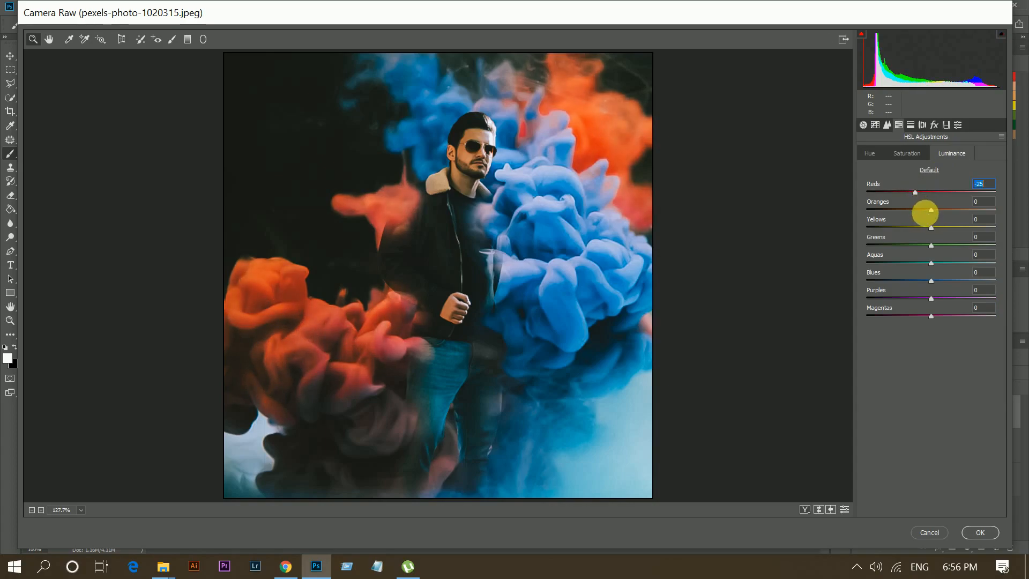
click(925, 210)
drag(956, 228, 958, 225)
drag(938, 228, 923, 298)
click(931, 245)
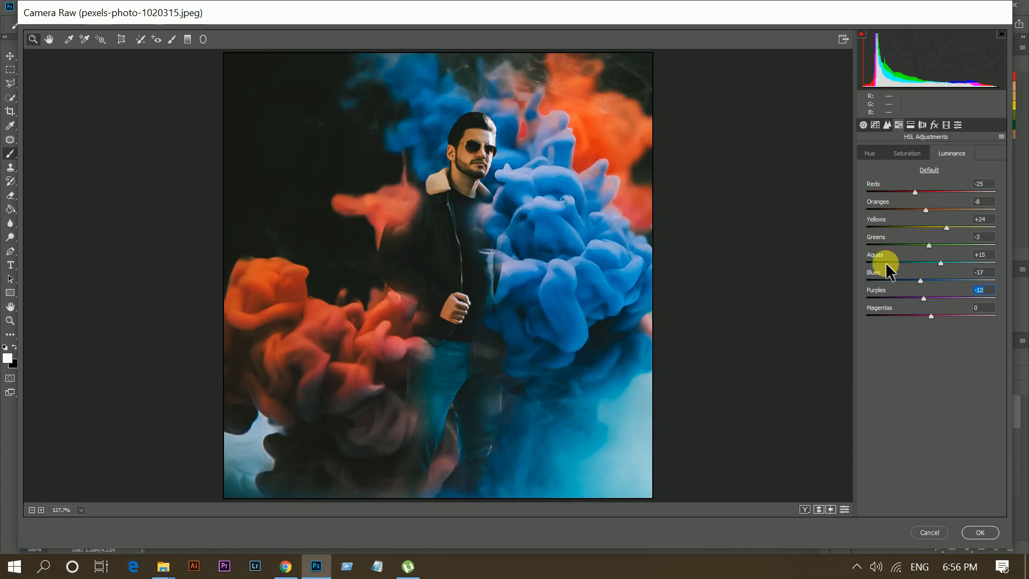
Set the split toning Balance to +75 and the Shadows Hue to 240
click(913, 125)
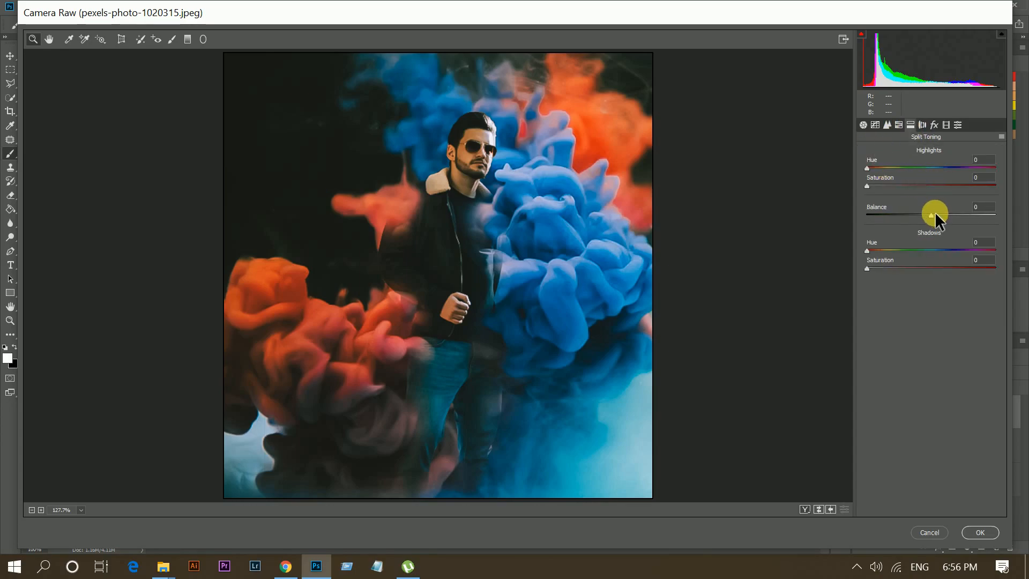
click(980, 208)
text(75)
key(Tab)
text(240)
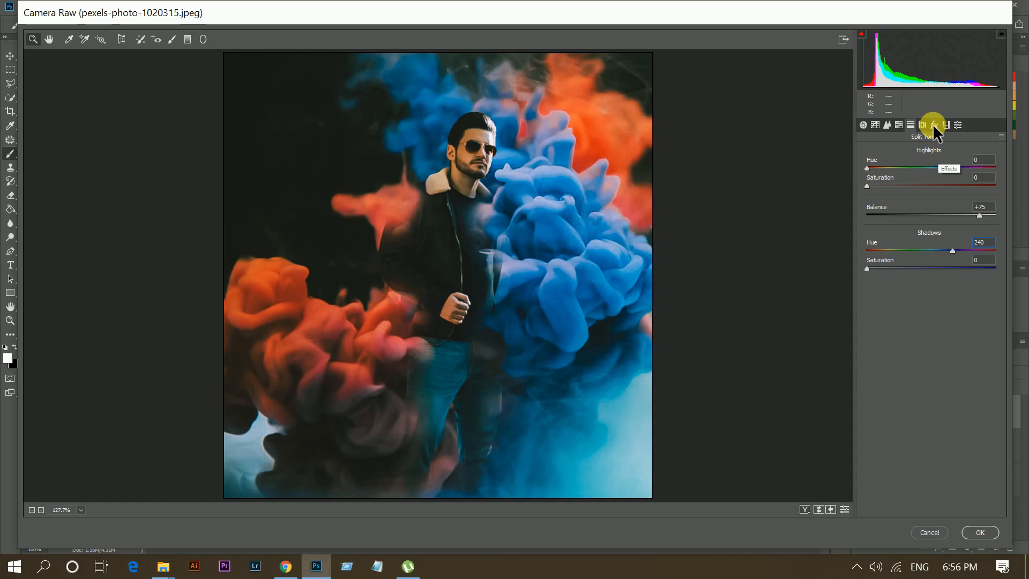
In the camera calibration, set the Shadows Tint to -4 and the Red Primary to Hue +30 and Saturation +30
click(933, 126)
click(945, 125)
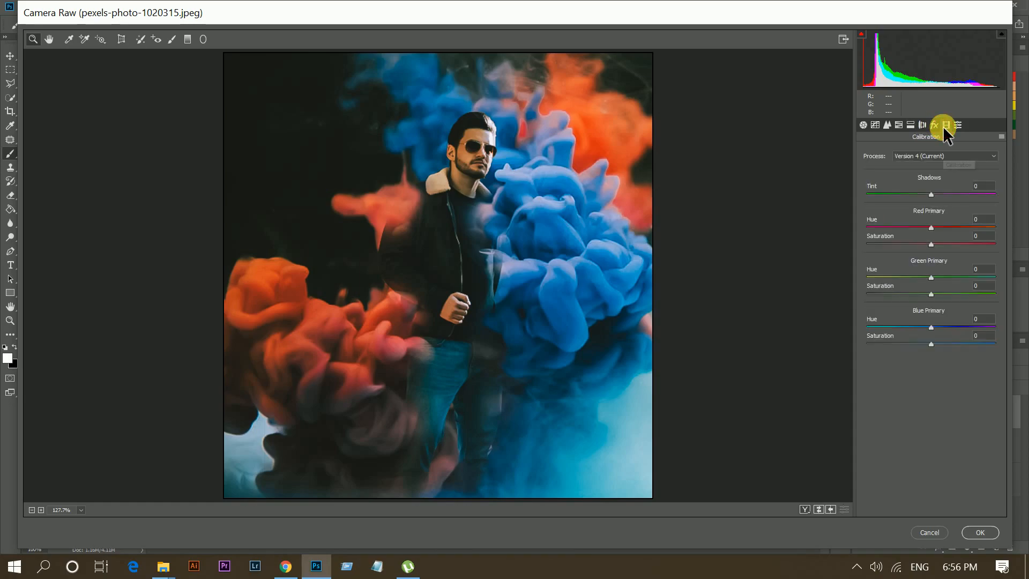
drag(931, 194, 930, 191)
click(949, 226)
drag(947, 225, 941, 227)
click(951, 244)
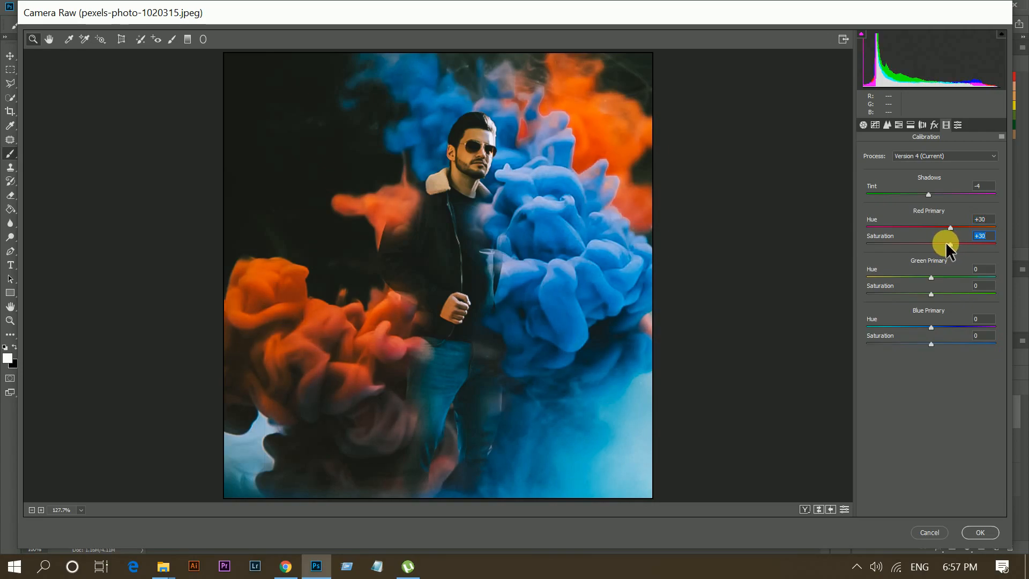
Set the calibration's Green Primary to Hue +55 and Saturation -20
click(950, 276)
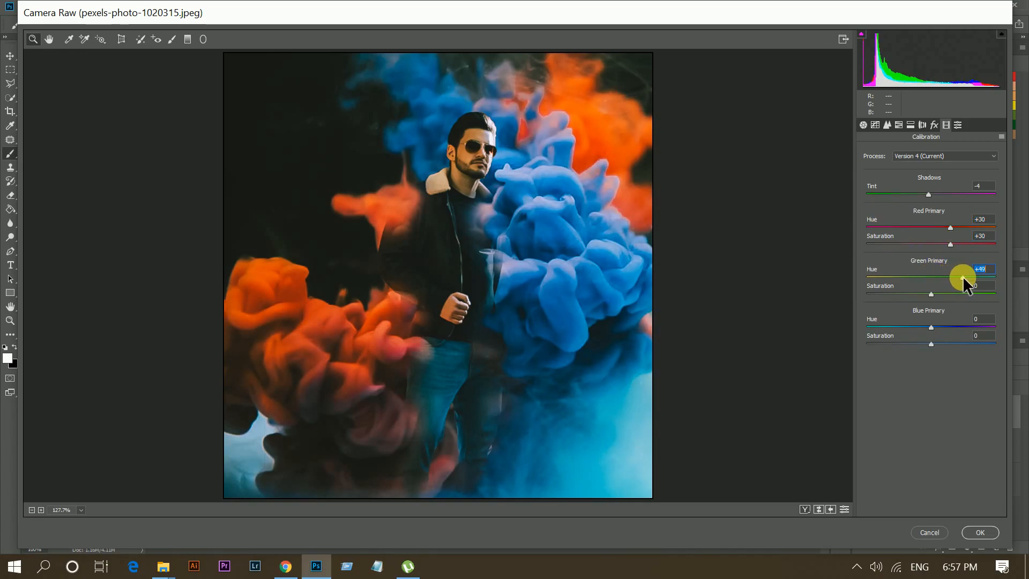
drag(968, 278, 968, 280)
click(922, 295)
drag(919, 292, 918, 294)
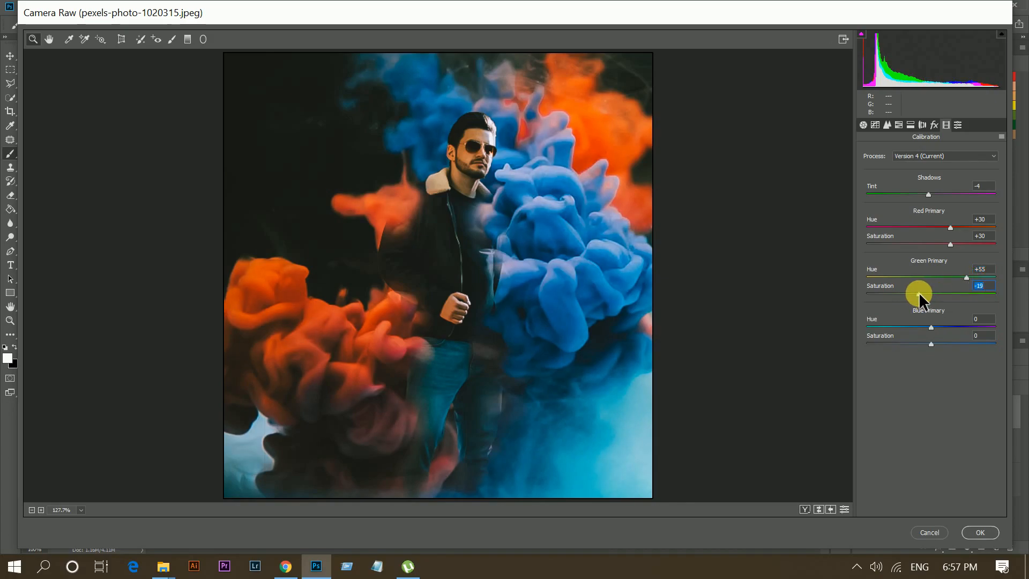
Set the calibration's Blue Primary to Hue -10 and Saturation +15
drag(932, 328, 927, 325)
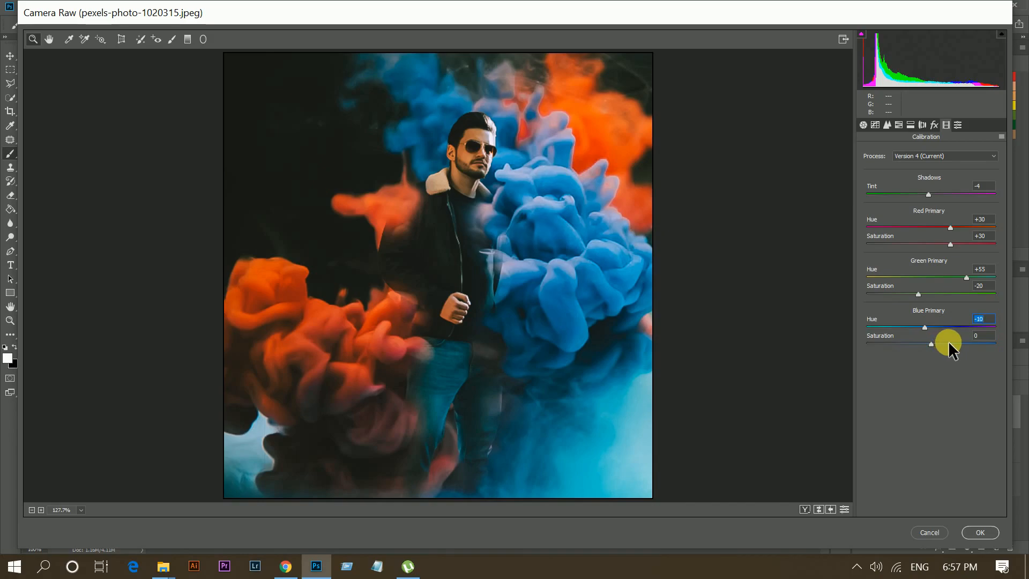
click(948, 343)
drag(943, 342, 941, 343)
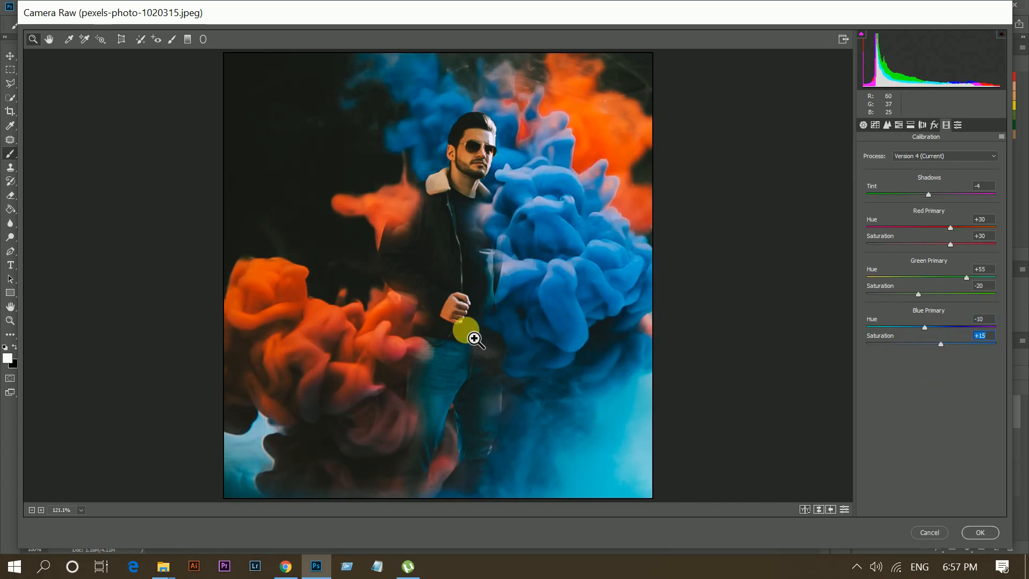
Apply the Camera Raw grade to Layer 1 and compare the image before and after the grading
key(q)
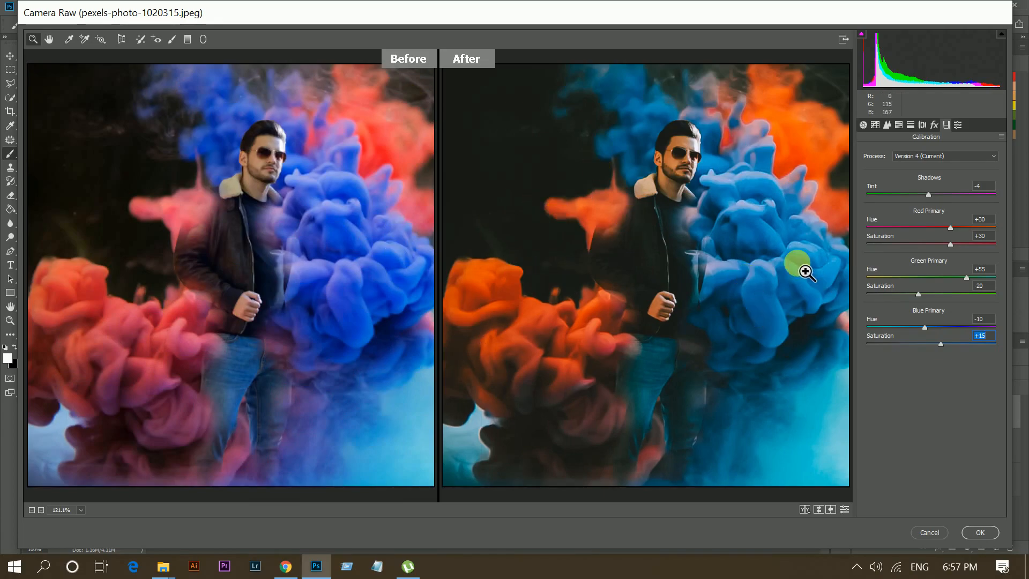
click(969, 531)
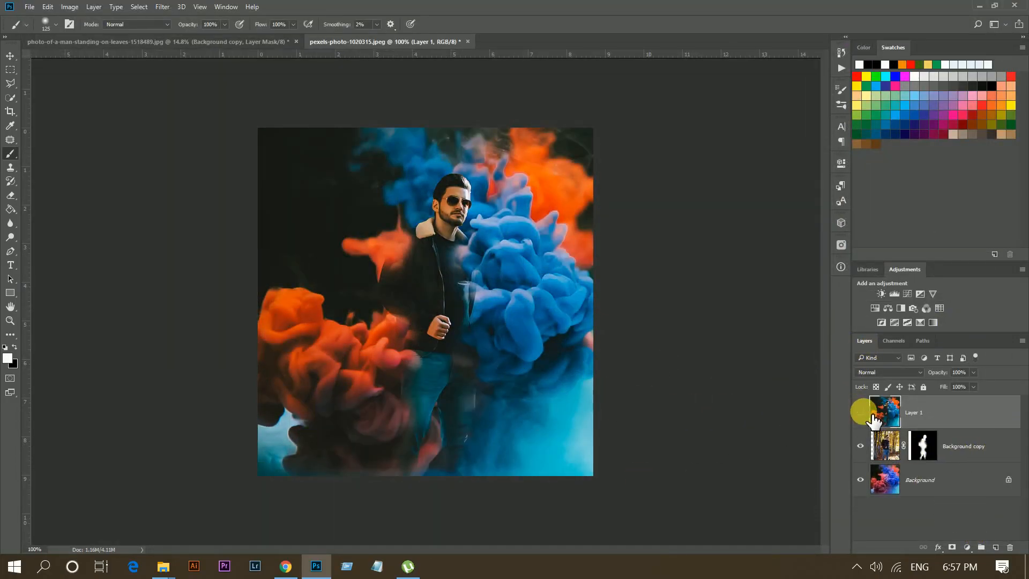
click(861, 412)
click(861, 412)
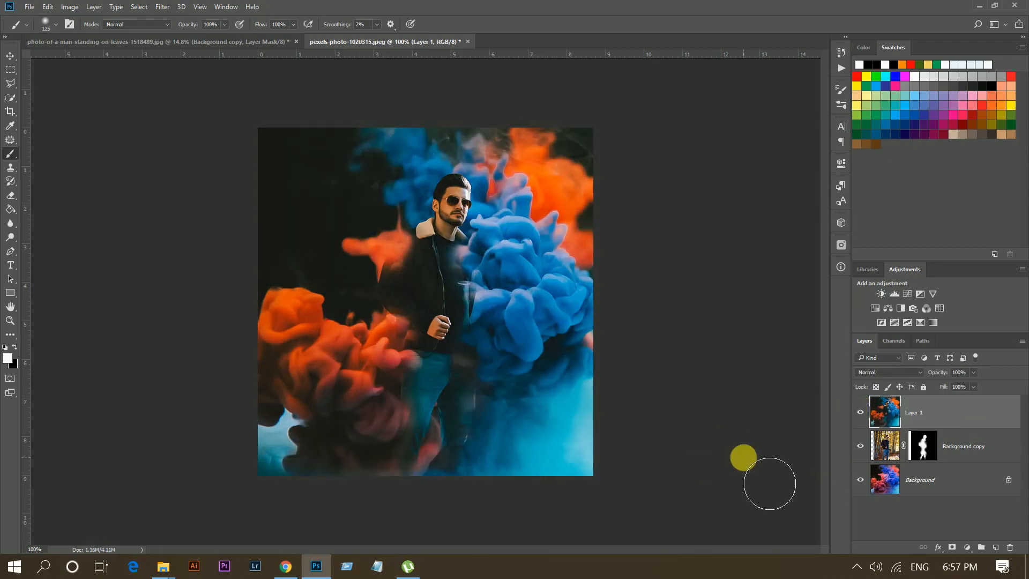